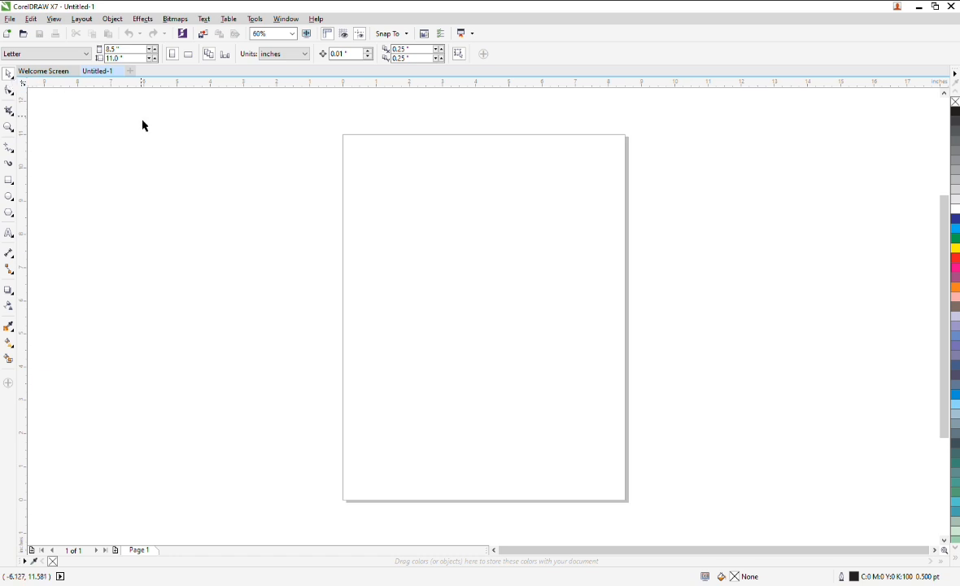
Draw a rectangle about 7.4 by 3.5 inches overlapping the page's left edge.
left_click(9, 179)
left_click_drag(154, 161, 401, 276)
left_click(9, 74)
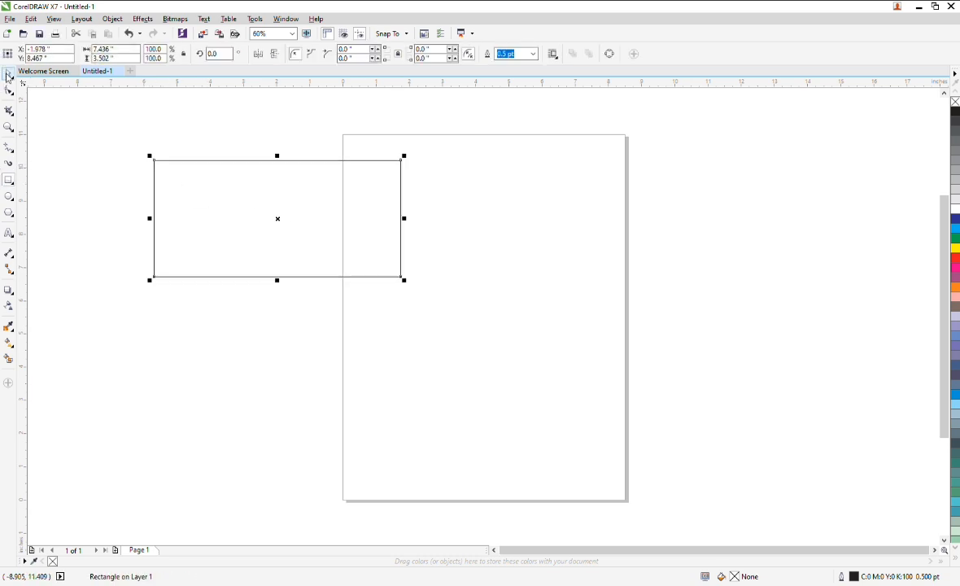
Move the rectangle onto the page and delete it.
left_click(160, 161)
left_click_drag(102, 128, 472, 378)
left_click_drag(302, 221, 524, 324)
left_click(407, 224)
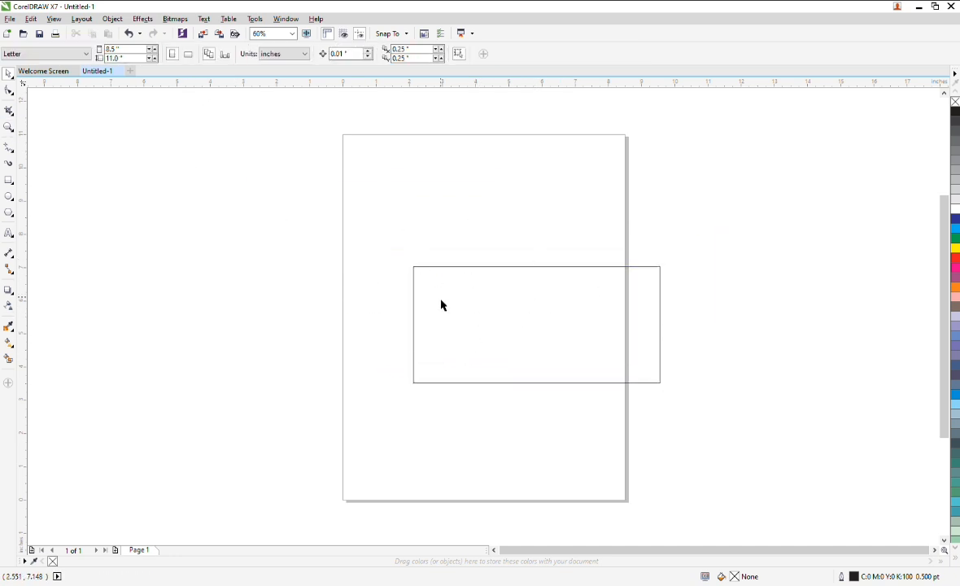
left_click_drag(562, 292, 502, 297)
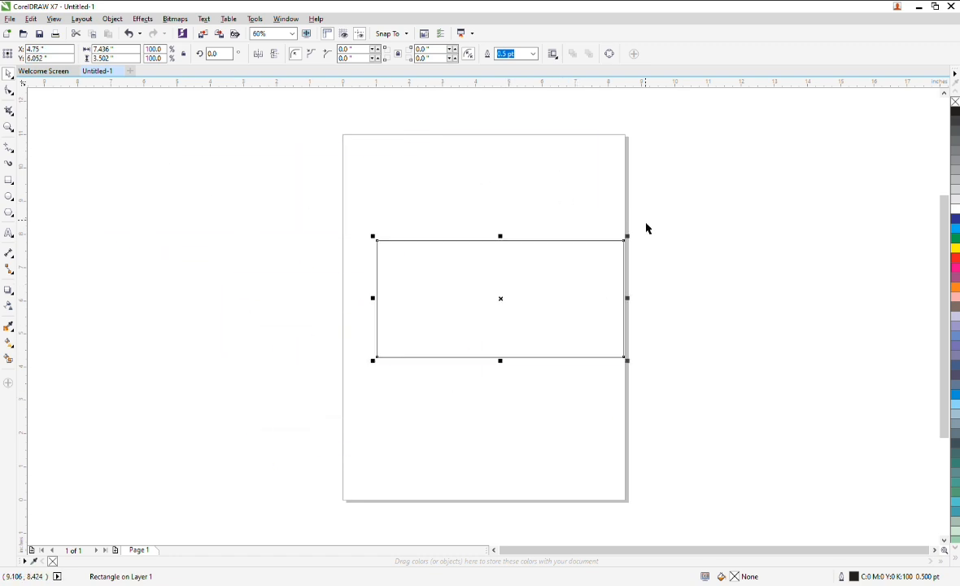
key("Delete")
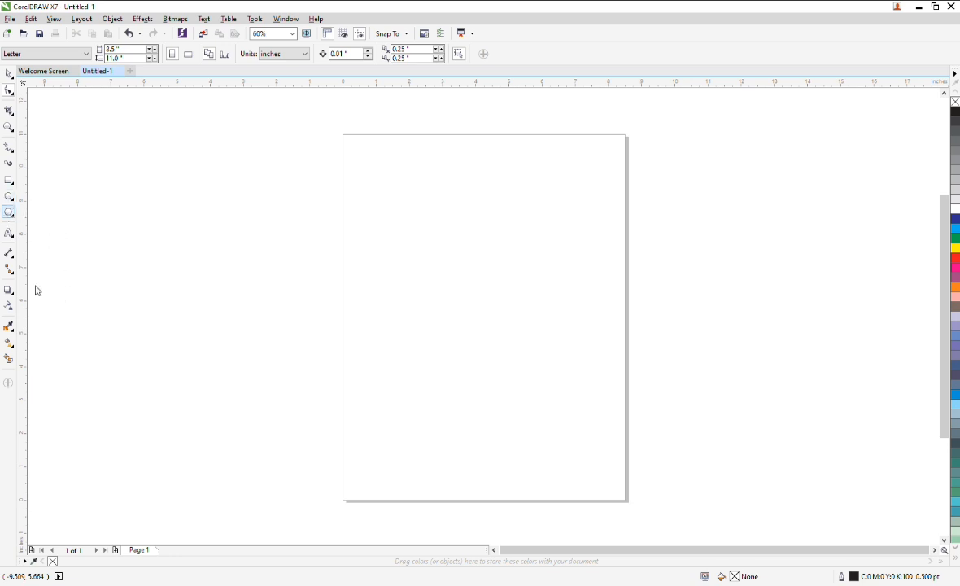
Draw a rectangle about 7.2 by 5.7 inches over the page's upper-left corner.
left_click(9, 180)
mouse_move(273, 135)
left_mouse_down()
mouse_move(490, 361)
mouse_move(521, 335)
left_mouse_up()
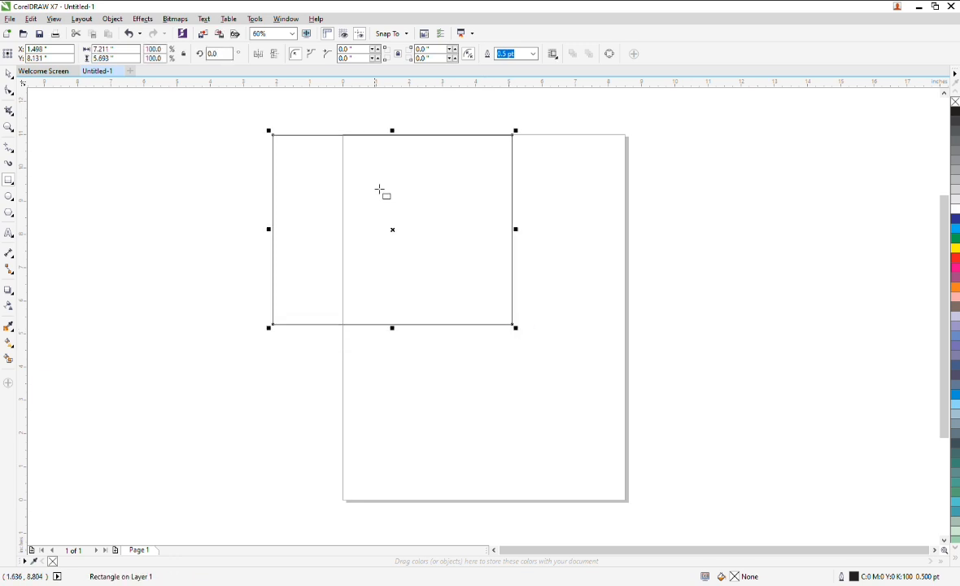
left_click(9, 91)
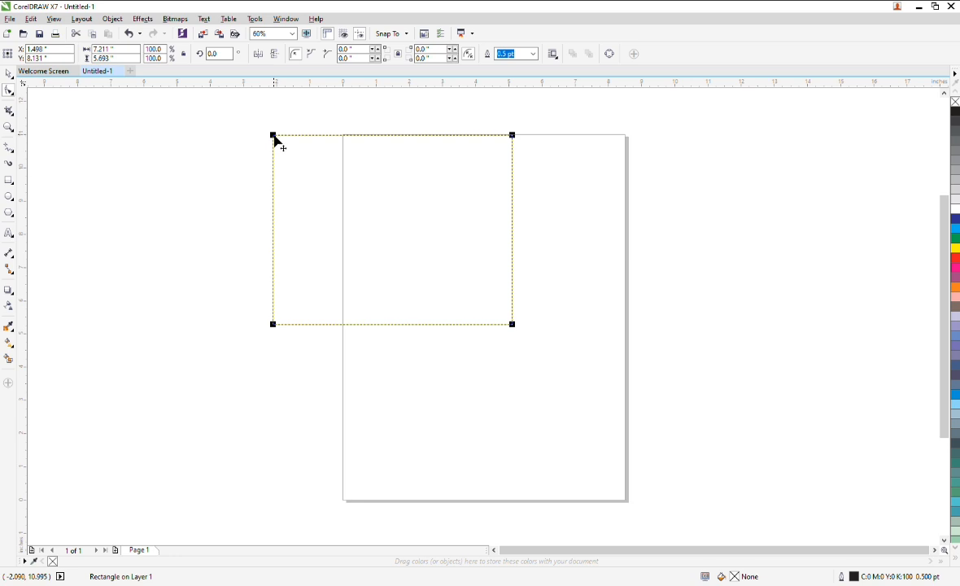
Try rounding the rectangle's corners with the Shape tool and return them to square.
left_click_drag(271, 136, 304, 120)
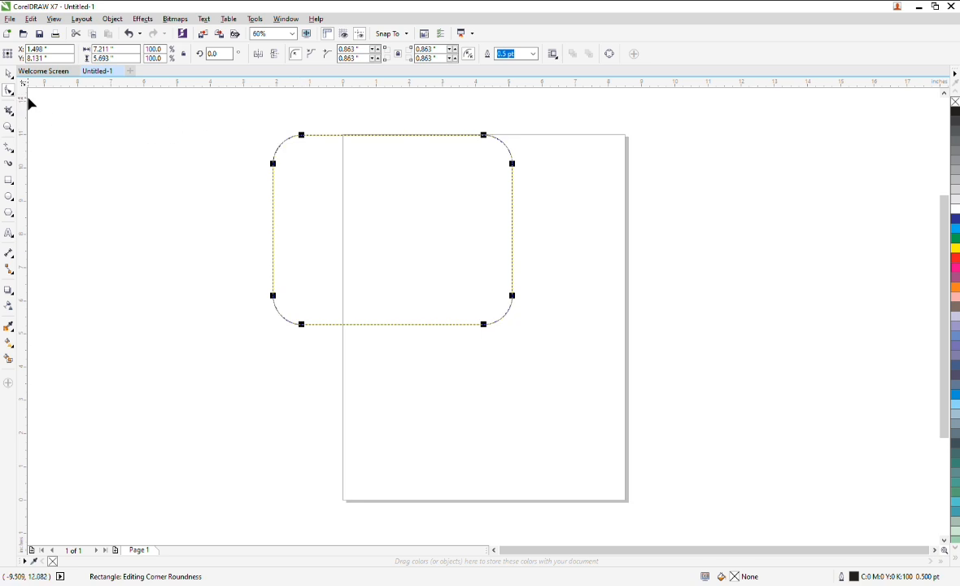
left_click_drag(302, 139, 266, 119)
Convert the rectangle to curves and nudge its top-left node downward.
key("ctrl+q")
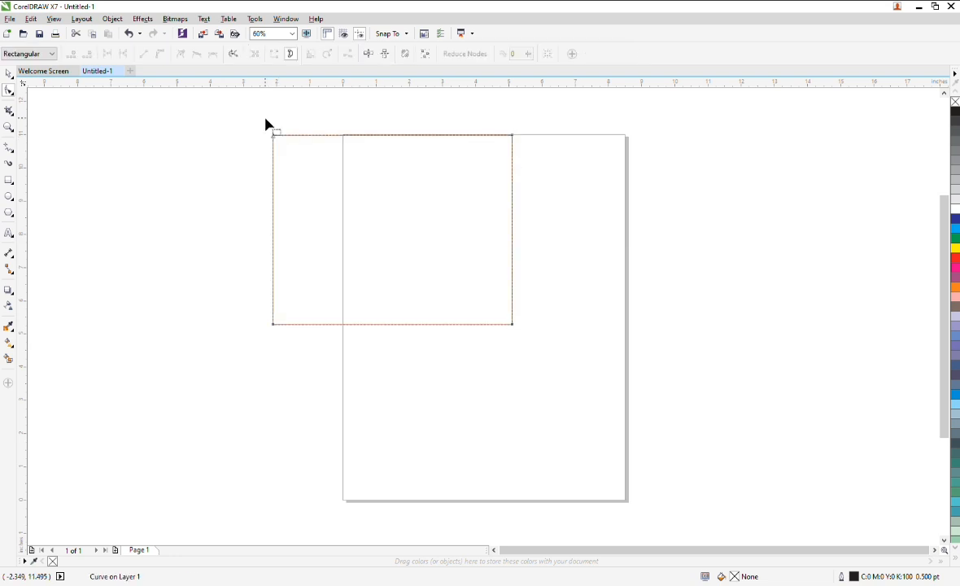
left_click(274, 136)
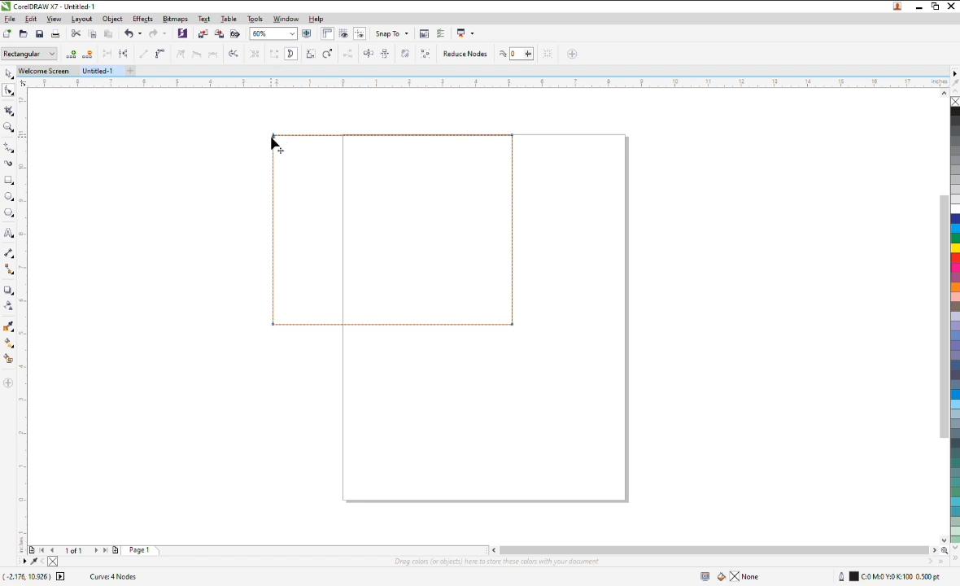
mouse_move(273, 137)
left_mouse_down()
mouse_move(419, 271)
mouse_move(277, 127)
mouse_move(428, 277)
mouse_move(261, 152)
mouse_move(274, 143)
left_mouse_up()
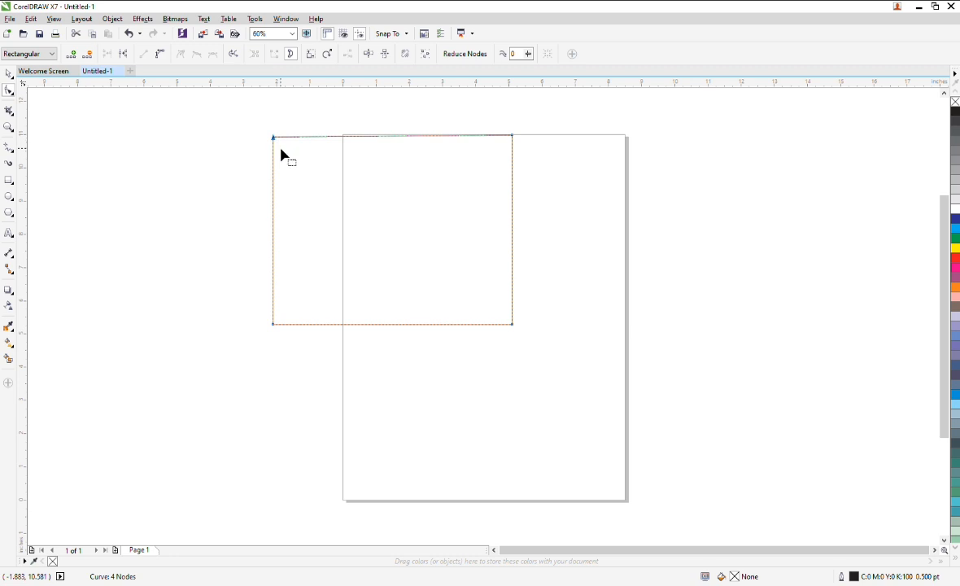
Undo the last five edits to the rectangle.
key("ctrl+z")
key("ctrl+z")
key("ctrl+z")
key("ctrl+z")
key("ctrl+z")
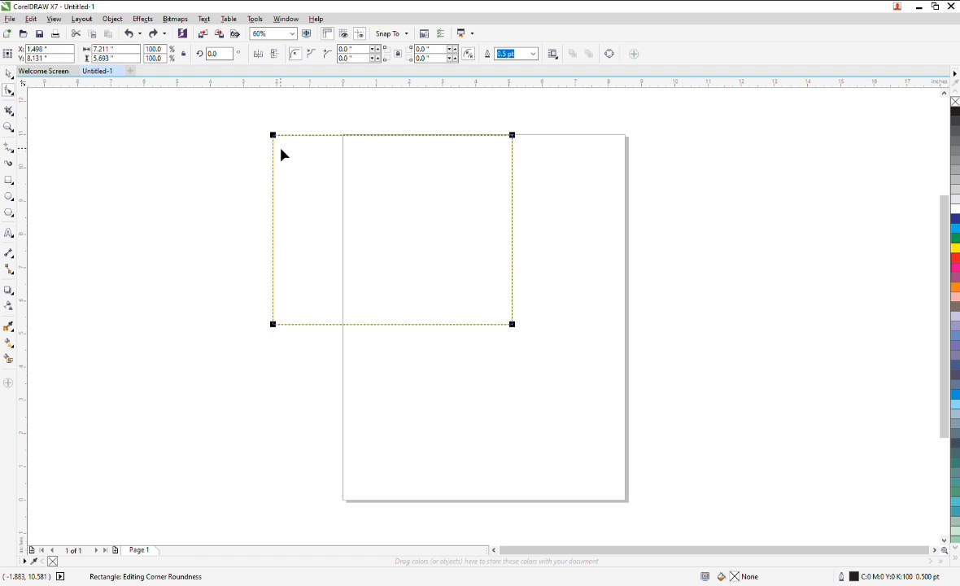
Convert the rectangle to curves and delete its top-left node to form a triangle.
left_click(8, 73)
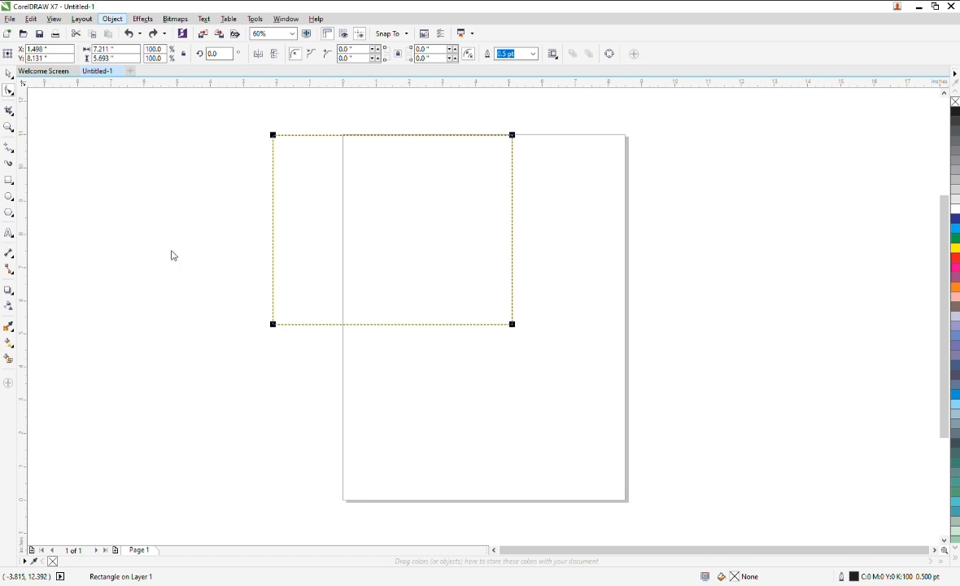
key("ctrl+q")
left_click_drag(237, 120, 406, 232)
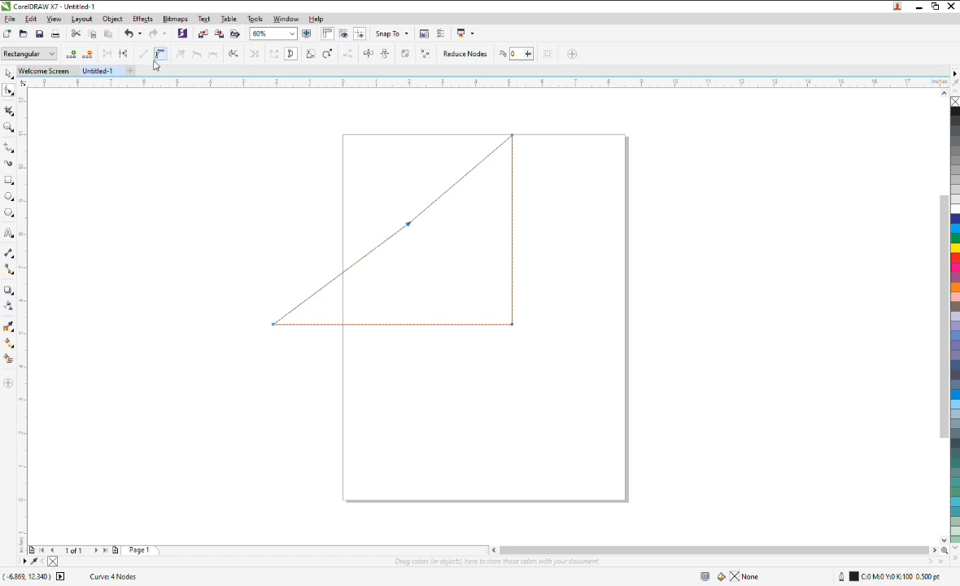
key("Delete")
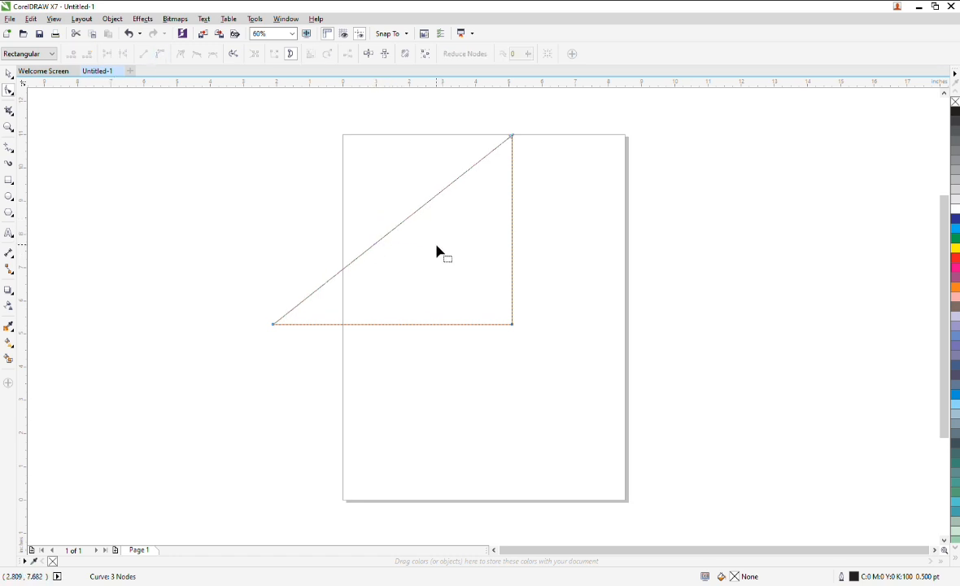
Select all the triangle's nodes and bend its diagonal side into a curve.
left_click_drag(575, 122, 206, 399)
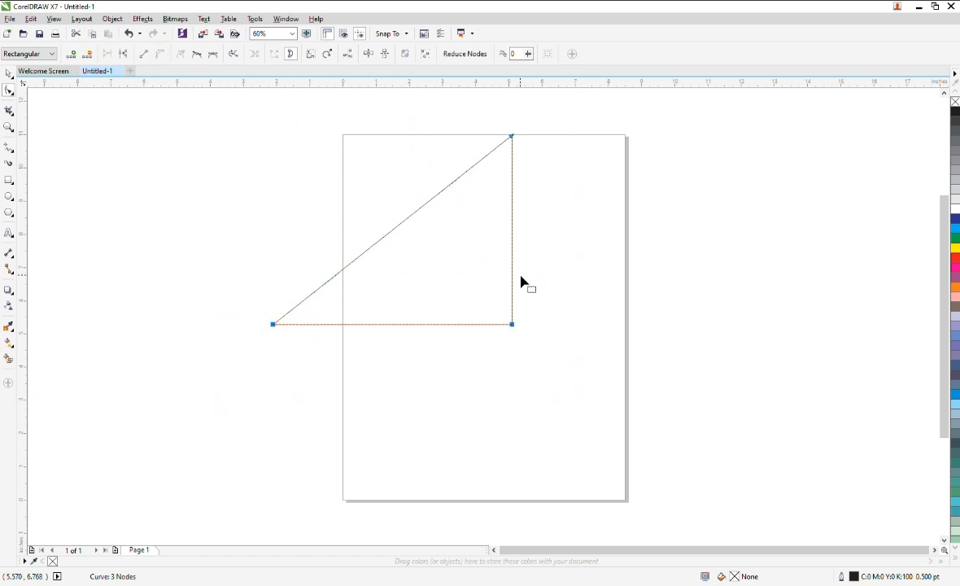
left_click_drag(412, 221, 565, 213)
Rotate the curved triangle about 91 degrees.
left_click(8, 73)
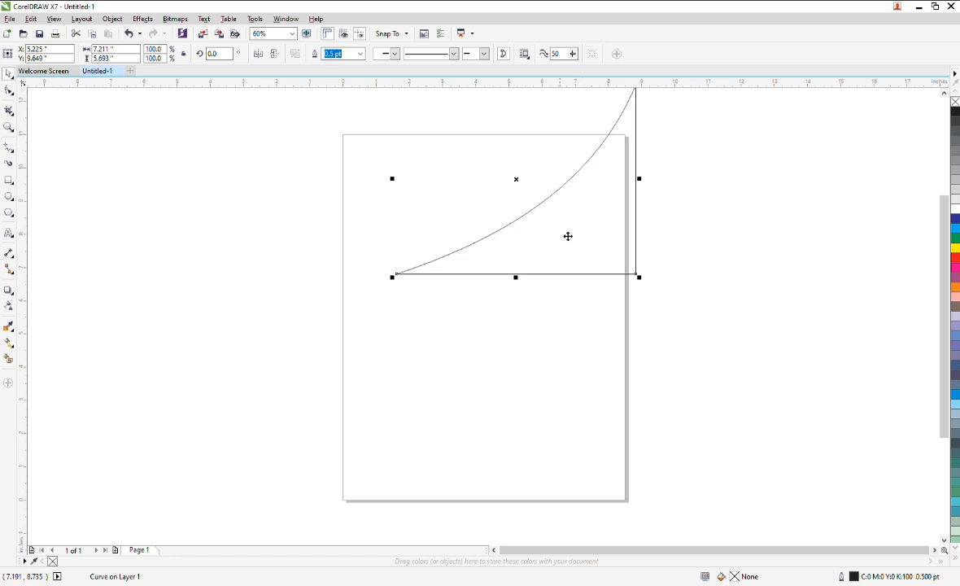
left_click(530, 214)
left_click_drag(393, 278, 638, 189)
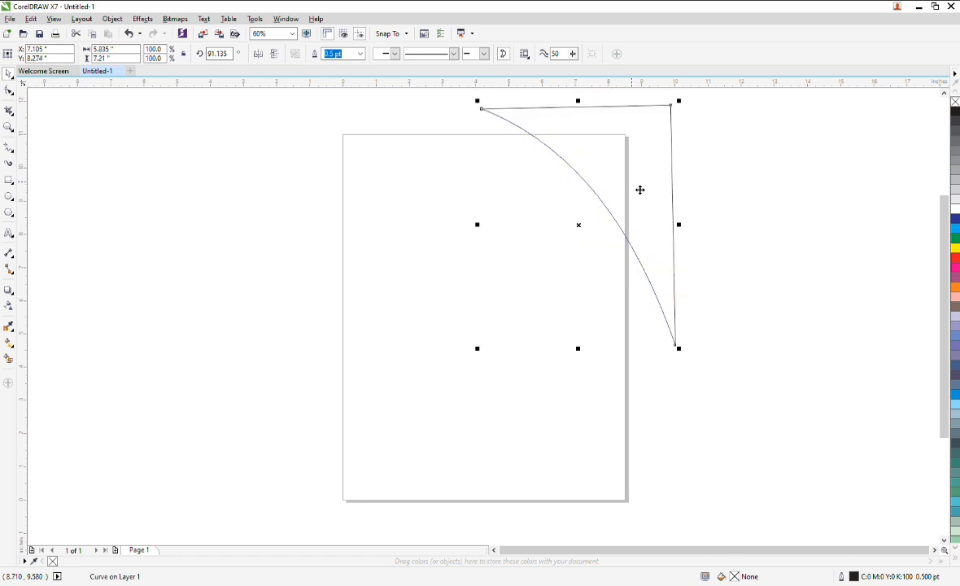
Move the rotated shape off the page to the left and delete it.
left_click_drag(276, 166, 273, 165)
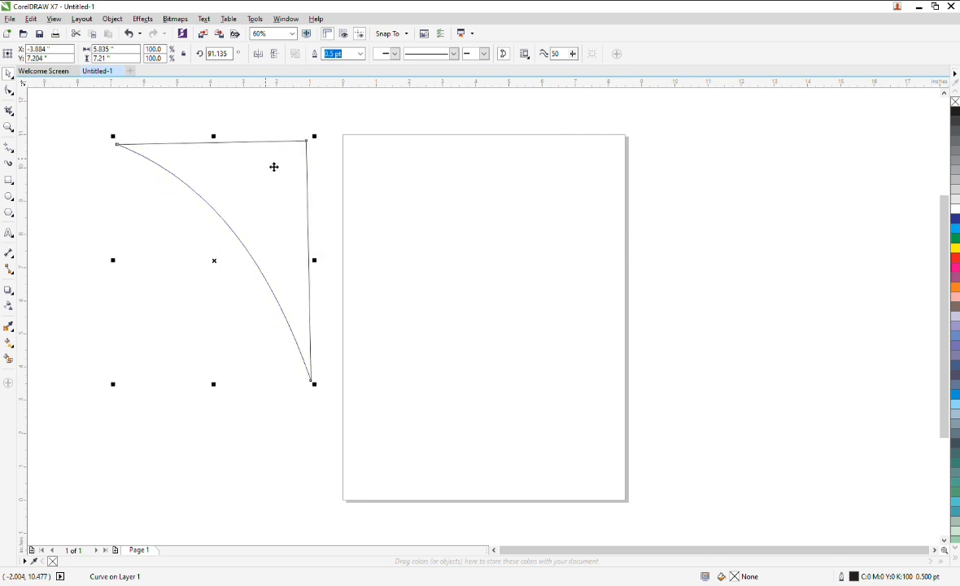
left_click_drag(195, 162, 171, 143)
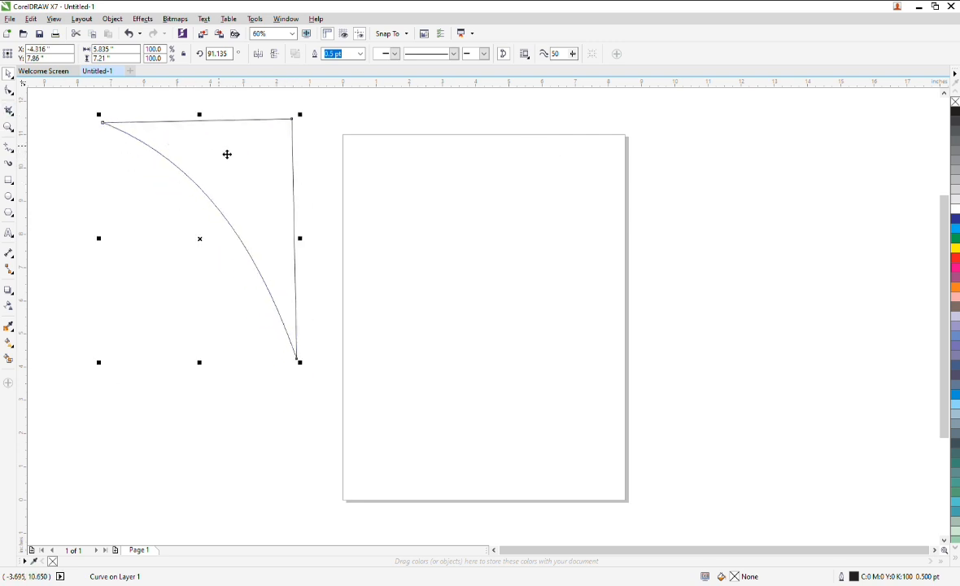
key("Delete")
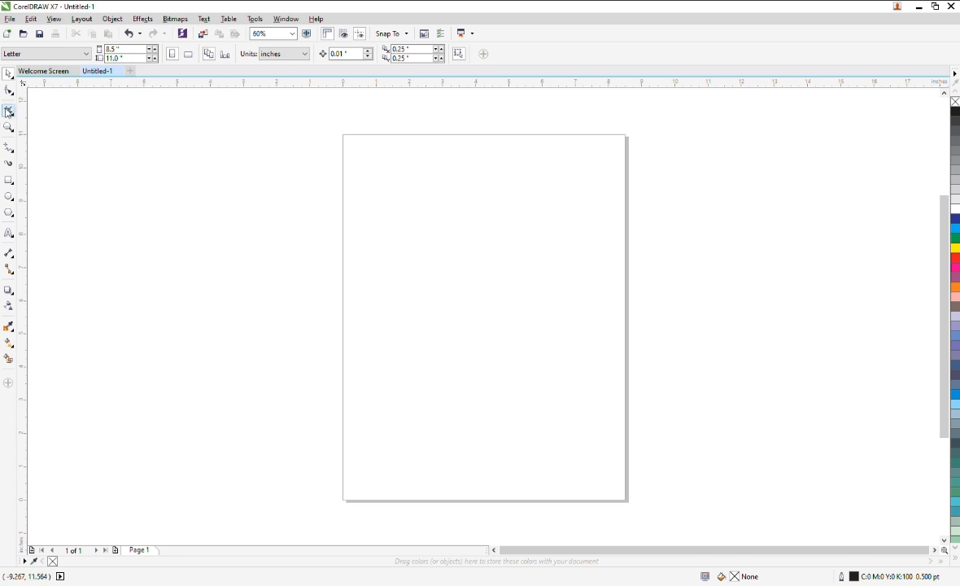
Draw a rectangle about 4.4 by 7 inches on the page.
left_click(8, 111)
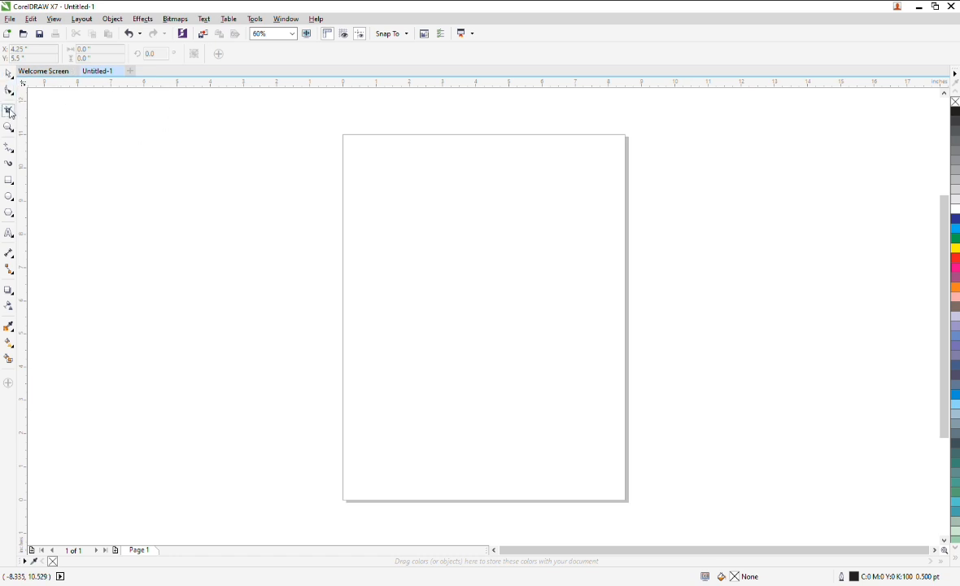
left_click(9, 179)
mouse_move(443, 162)
left_mouse_down()
mouse_move(531, 396)
mouse_move(596, 403)
left_mouse_up()
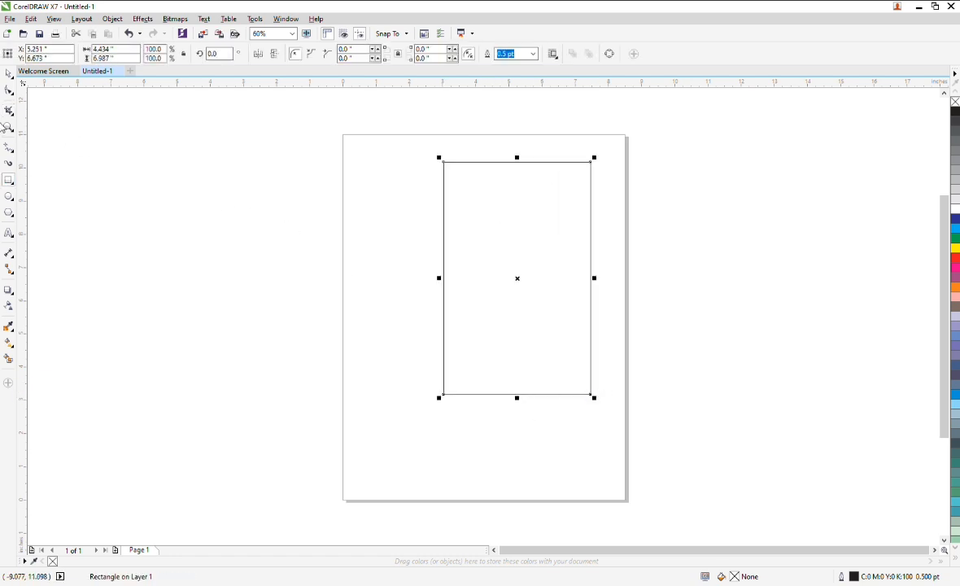
Fill the rectangle yellow and remove its outline.
left_click(956, 248)
right_click(955, 101)
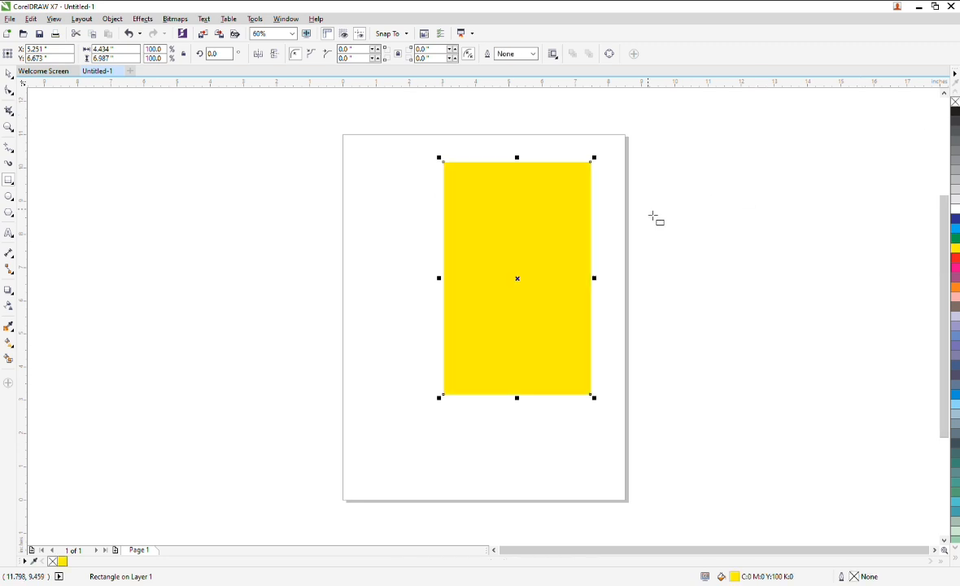
Convert the yellow rectangle to a bitmap.
key("alt+b")
key("c")
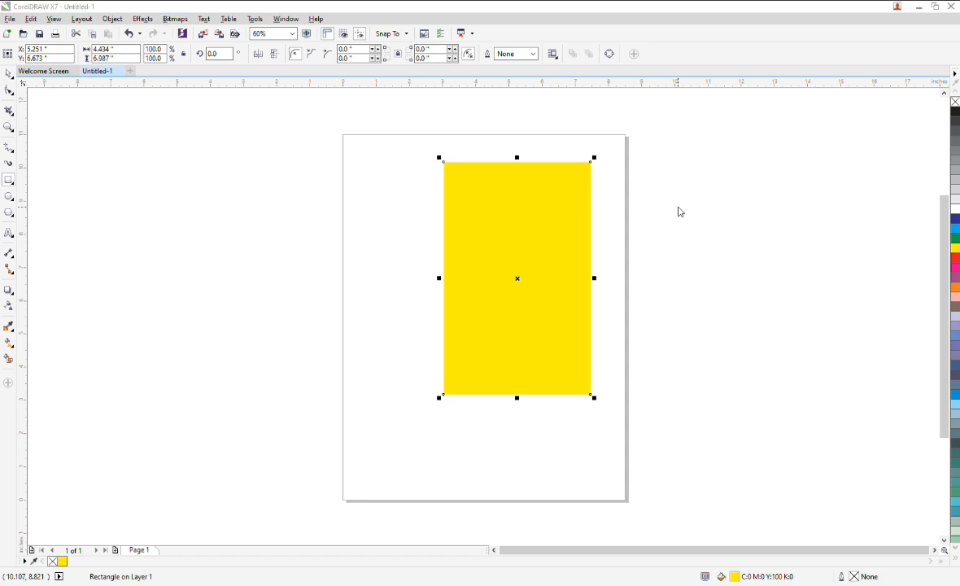
key("Return")
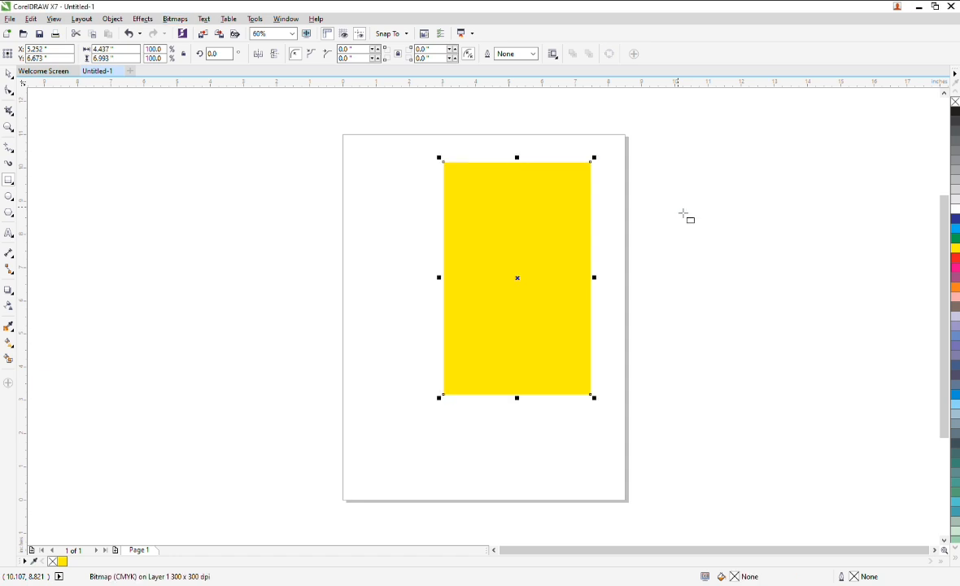
Crop the bitmap to a narrower area about 3.6 by 6.6 inches with the Crop tool.
left_click(9, 113)
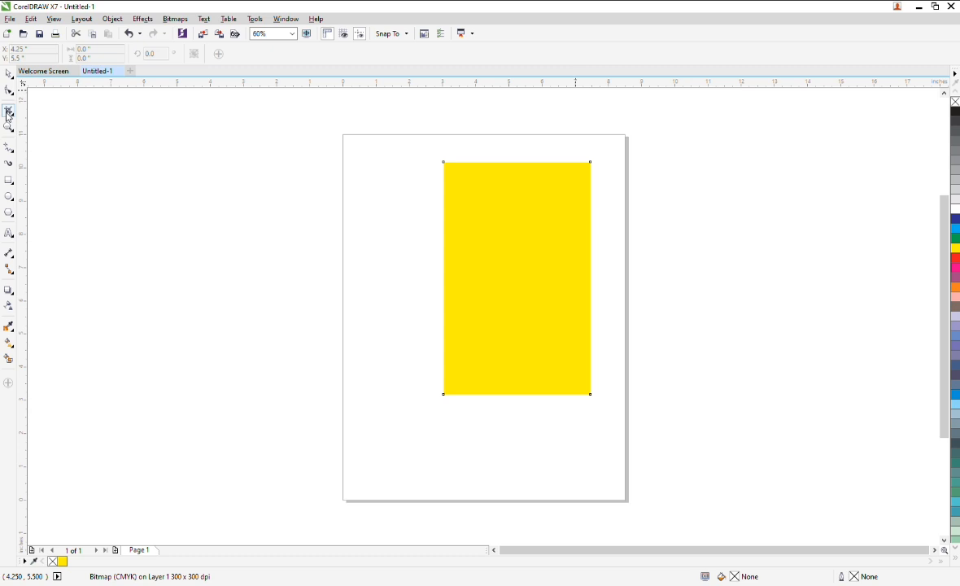
left_click_drag(460, 166, 582, 388)
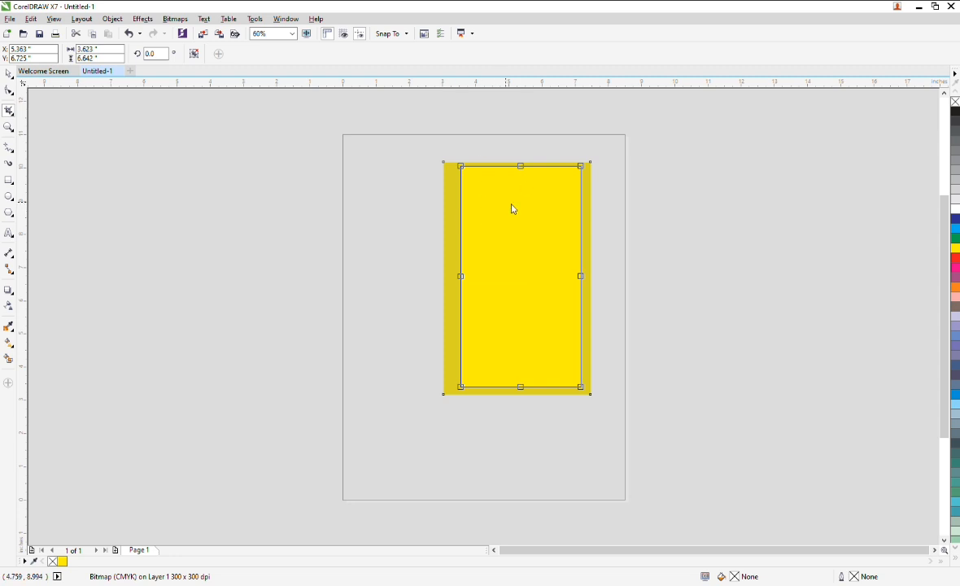
left_click_drag(513, 295, 509, 296)
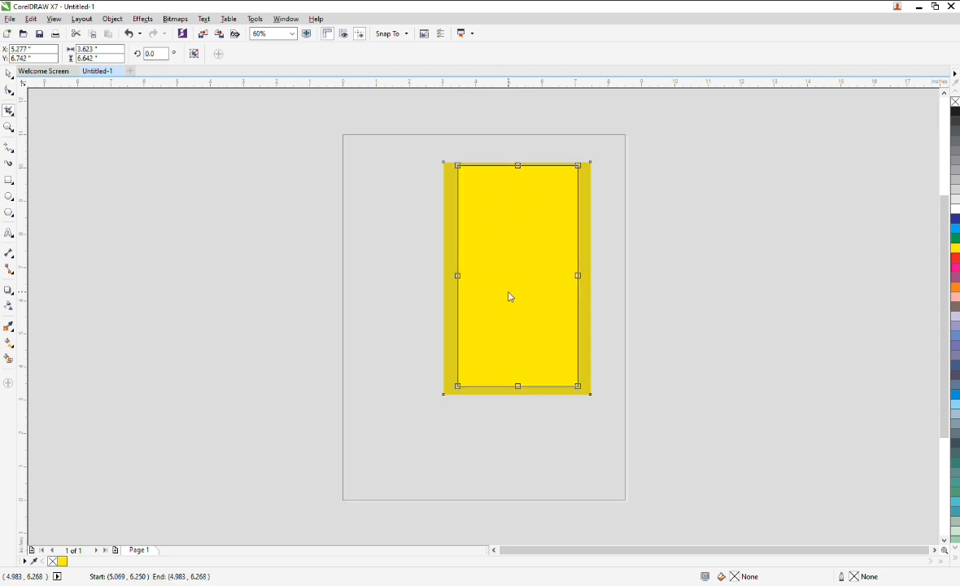
double_click(512, 203)
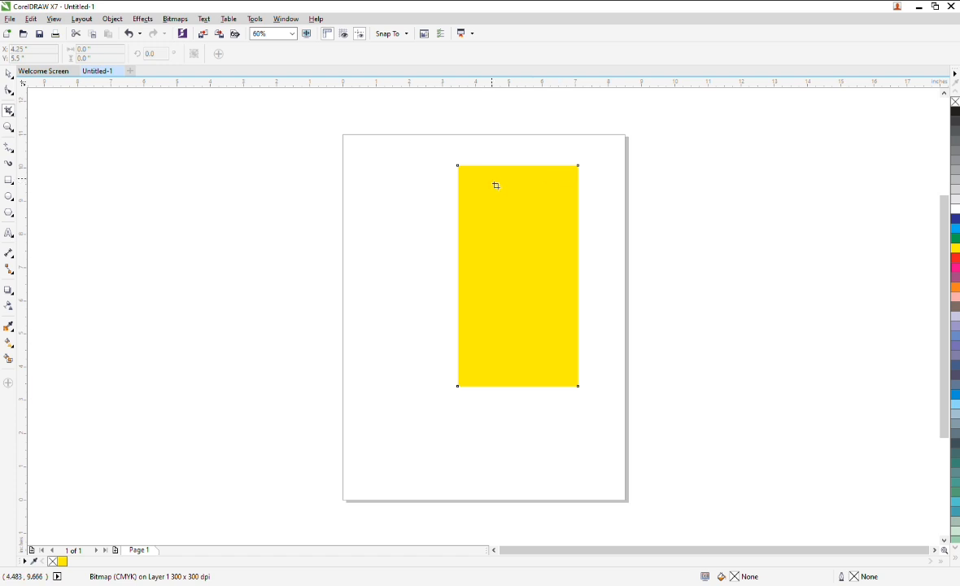
Move the cropped bitmap off the page and delete it.
left_click(8, 73)
left_click_drag(570, 228, 232, 219)
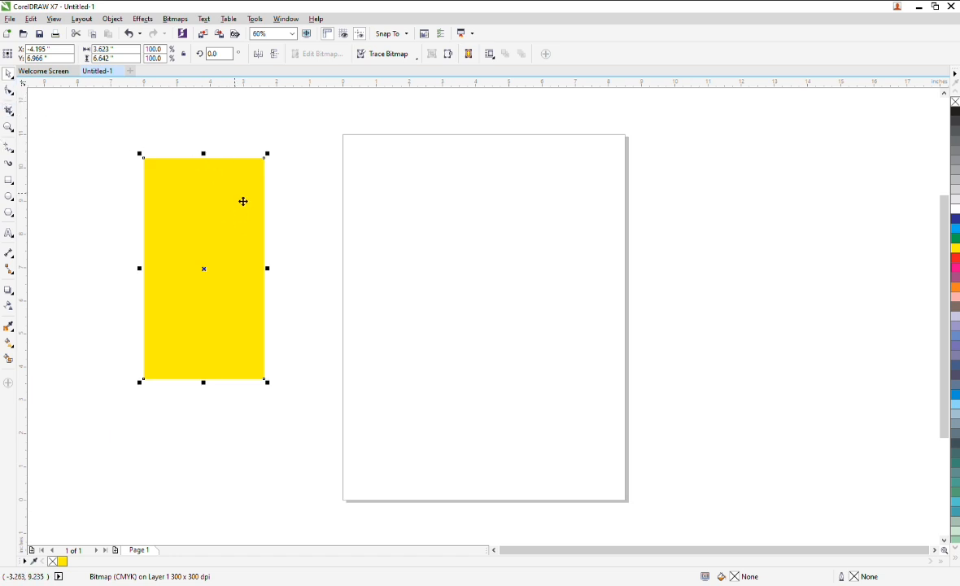
key("Delete")
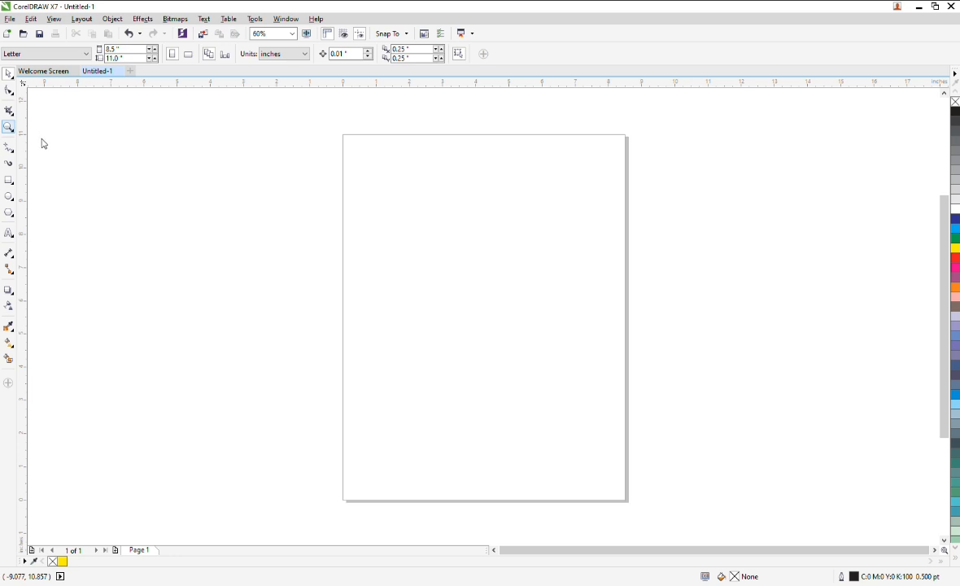
Pan the view across the page with the Pan tool.
key("h")
left_click_drag(257, 197, 333, 175)
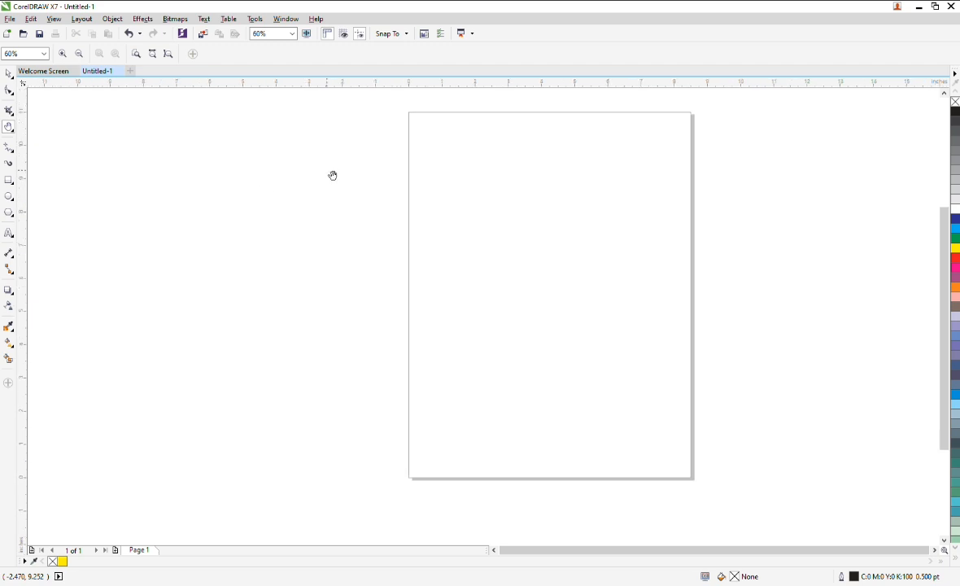
left_click_drag(665, 237, 454, 300)
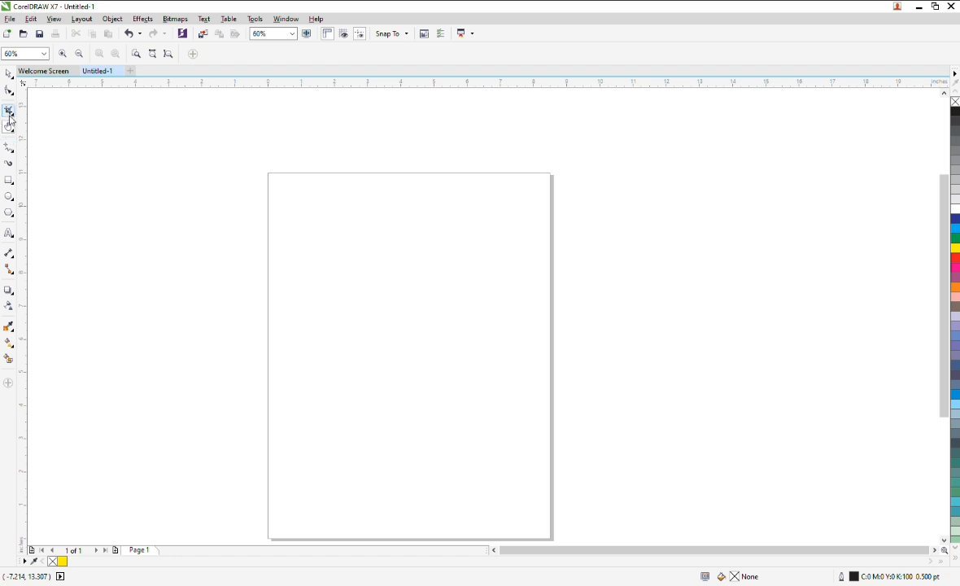
Zoom in and out on the page with the Zoom tool.
key("z")
left_click_drag(230, 154, 621, 374)
key("F3")
left_click_drag(226, 156, 395, 254)
left_click_drag(225, 101, 570, 498)
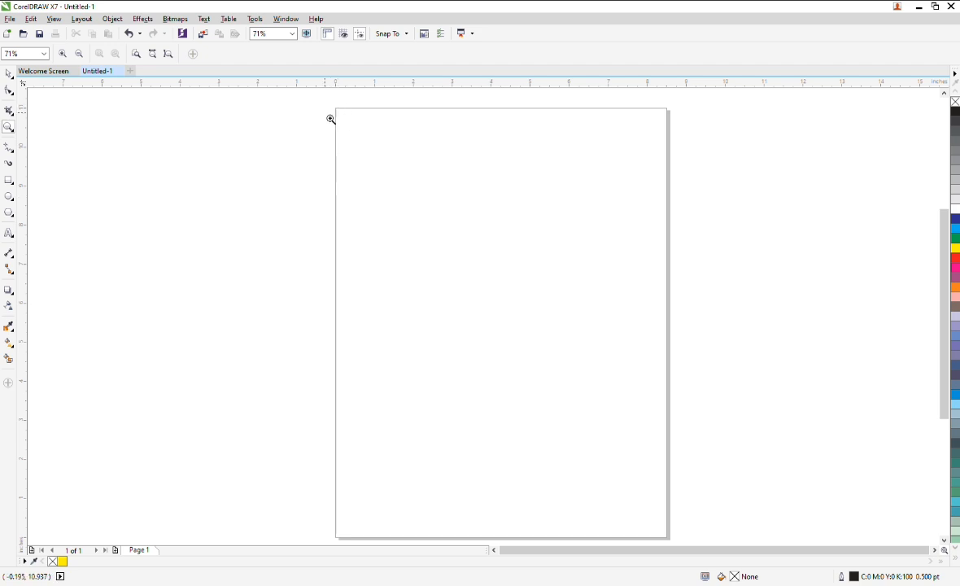
left_click_drag(316, 98, 684, 515)
left_click_drag(266, 118, 564, 489)
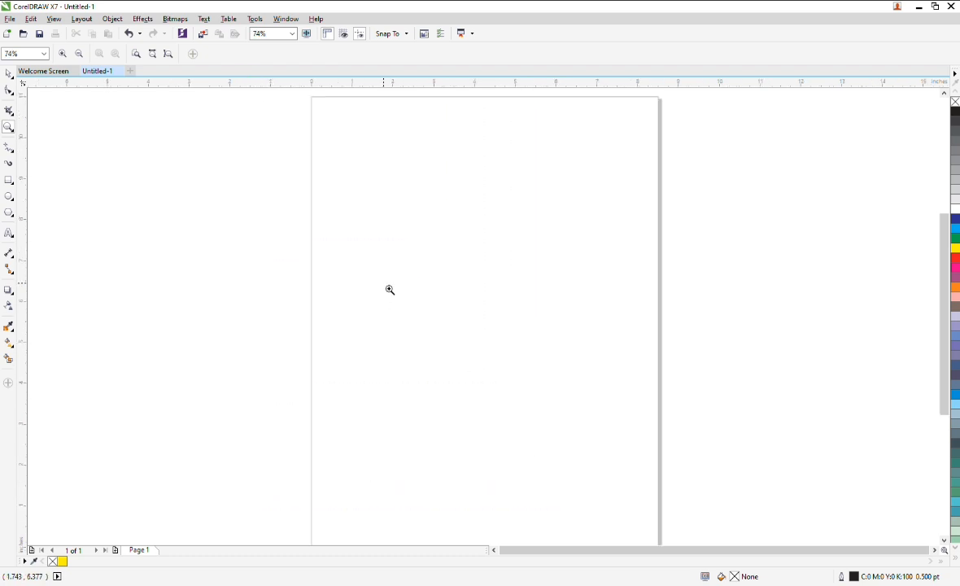
Zoom in, zoom out twice, and zoom into a marquee around the page with the Zoom tool.
left_click(420, 256)
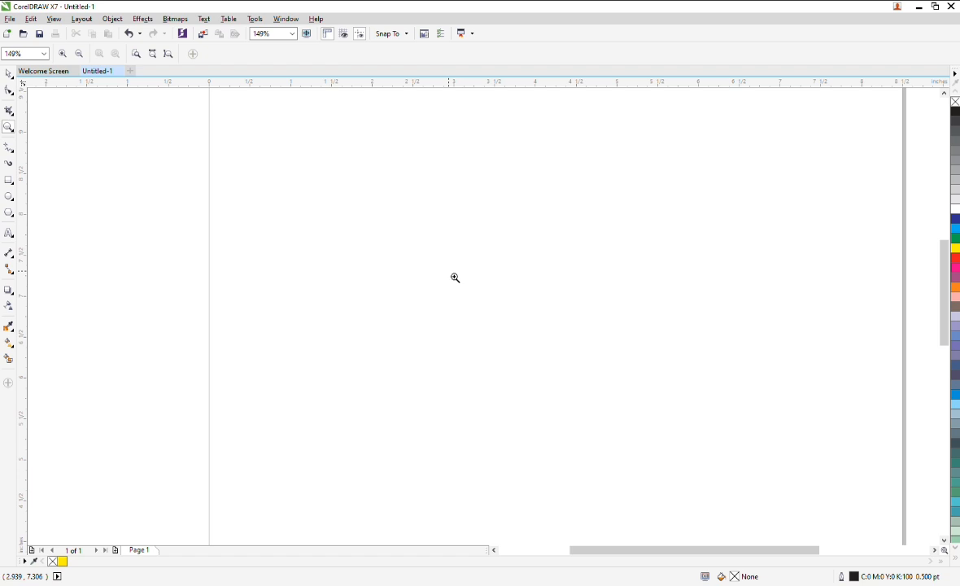
right_click(455, 278)
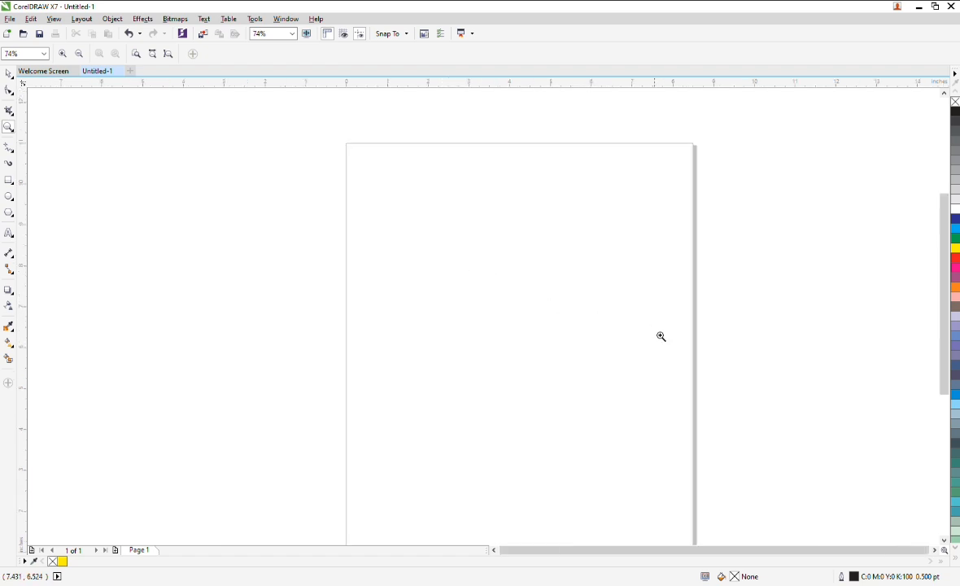
right_click(688, 405)
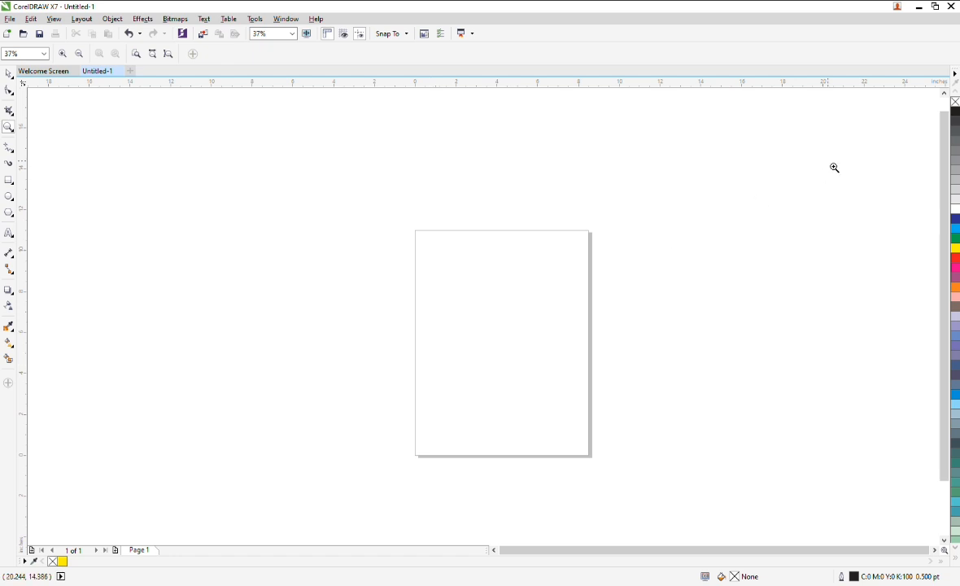
left_click_drag(416, 313, 596, 445)
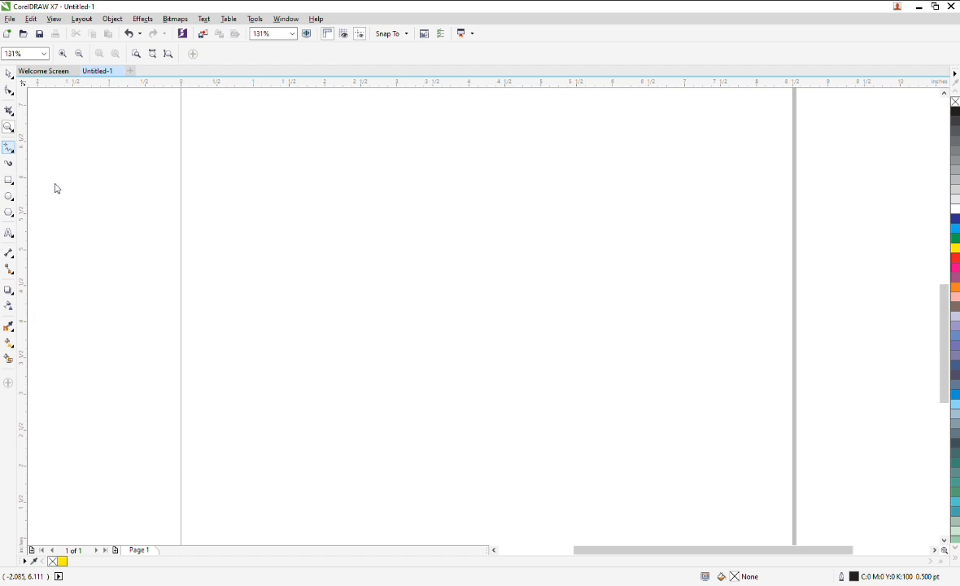
Draw several freehand lines across the page and beside it with the Freehand tool.
left_click(8, 148)
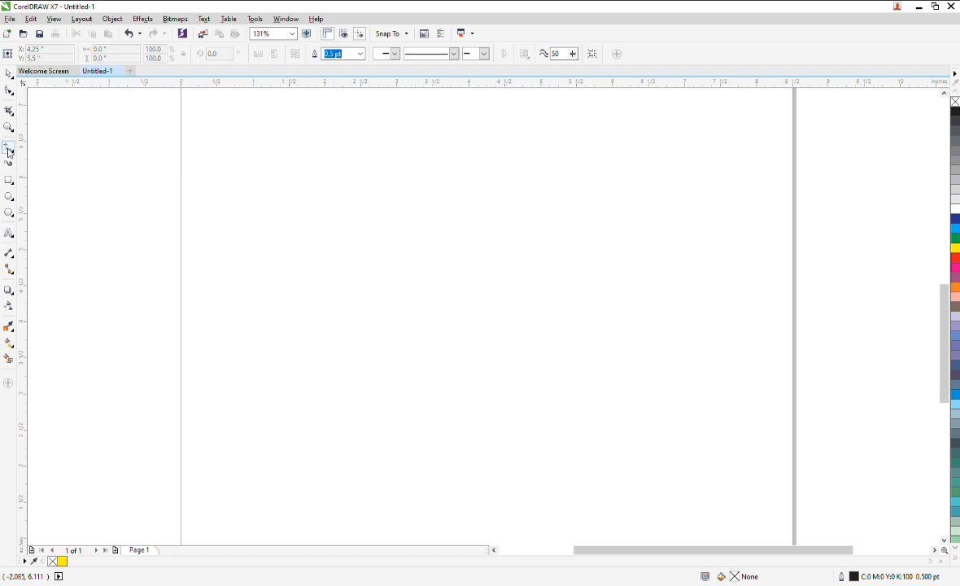
mouse_move(257, 172)
left_mouse_down()
mouse_move(462, 174)
mouse_move(535, 196)
mouse_move(546, 245)
mouse_move(475, 269)
left_mouse_up()
left_click_drag(406, 257, 355, 267)
mouse_move(309, 231)
left_mouse_down()
mouse_move(269, 258)
mouse_move(282, 285)
left_mouse_up()
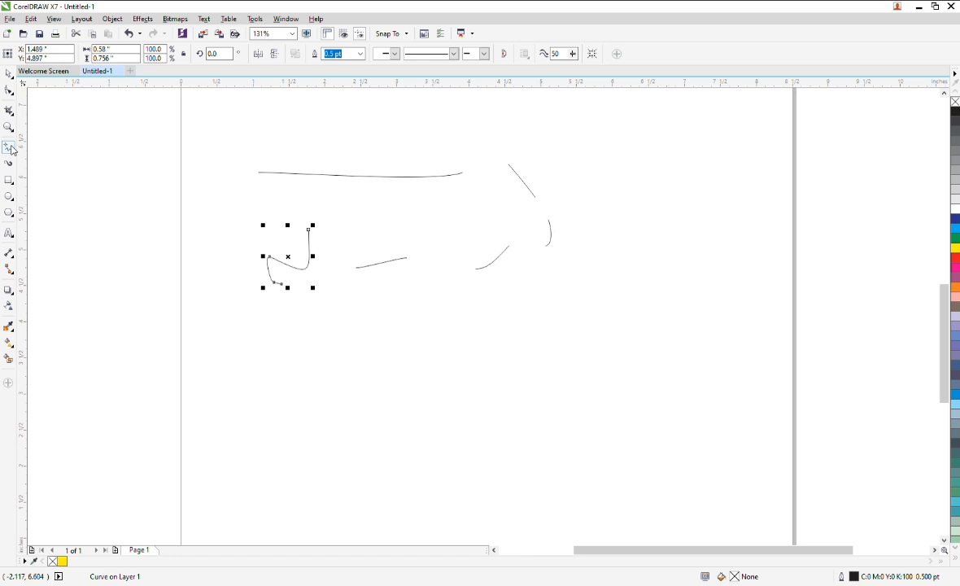
left_click_drag(79, 145, 203, 211)
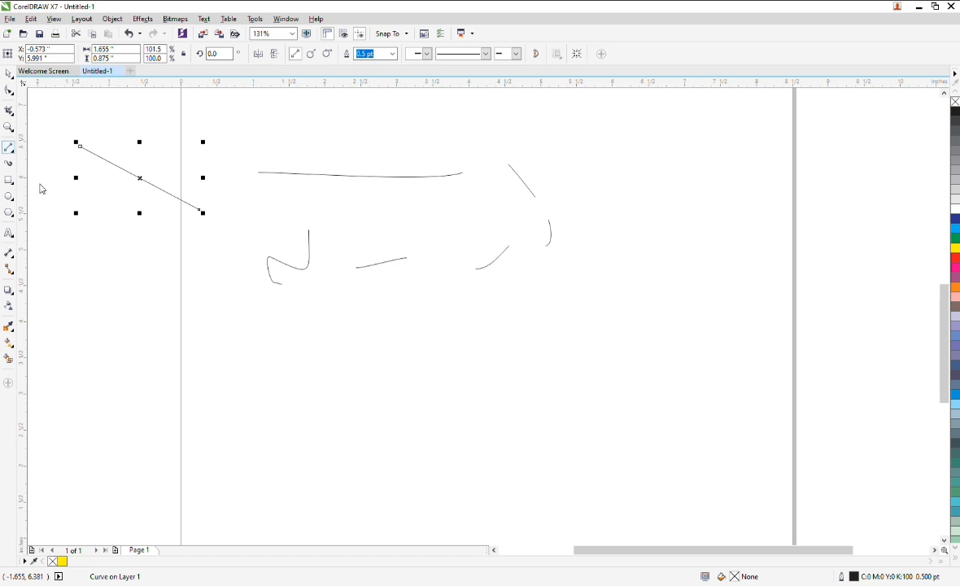
Draw a closed freehand shape below the lines by joining a series of strokes back to the start point.
left_click_drag(233, 380, 376, 382)
left_click_drag(453, 365, 394, 439)
left_click_drag(299, 420, 275, 425)
left_click_drag(191, 424, 158, 413)
left_click_drag(163, 395, 214, 391)
left_click(235, 381)
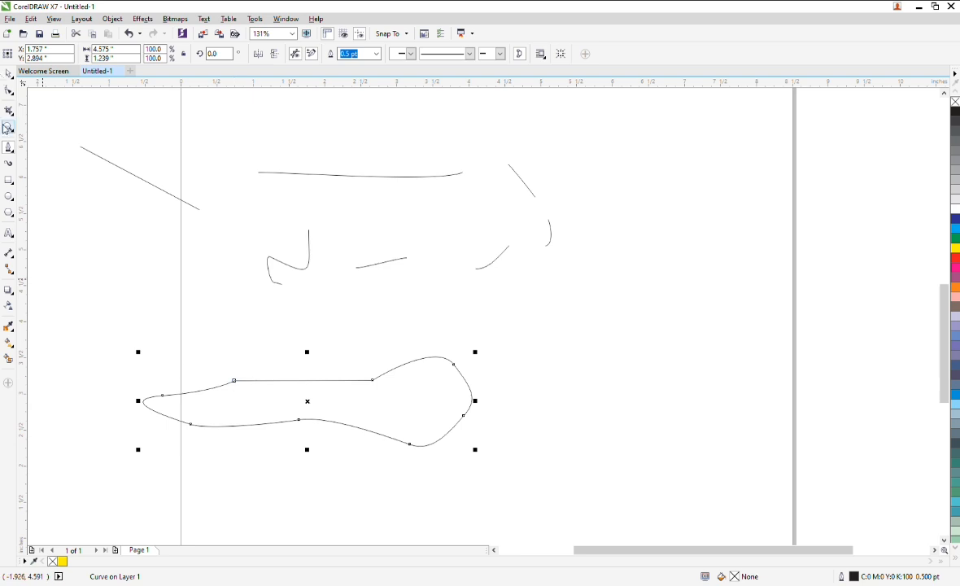
Draw a closed B-spline curve over the upper lines with the B-spline tool, then switch to the Pick tool.
key("F5")
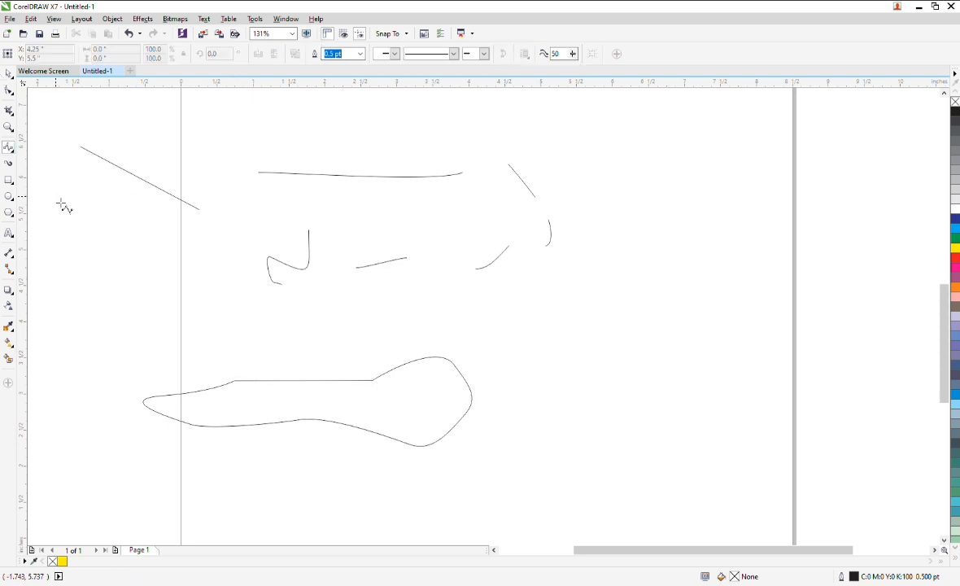
mouse_move(577, 136)
left_mouse_down()
mouse_move(595, 328)
mouse_move(586, 373)
mouse_move(567, 392)
mouse_move(485, 356)
mouse_move(428, 229)
mouse_move(450, 141)
mouse_move(491, 126)
mouse_move(557, 121)
mouse_move(577, 136)
left_mouse_up()
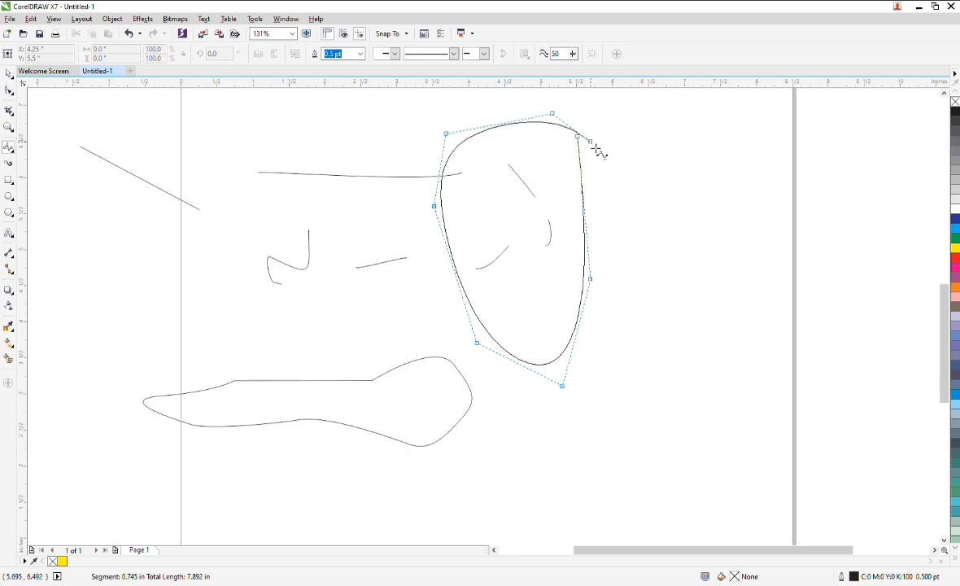
left_click(584, 142)
left_click(8, 73)
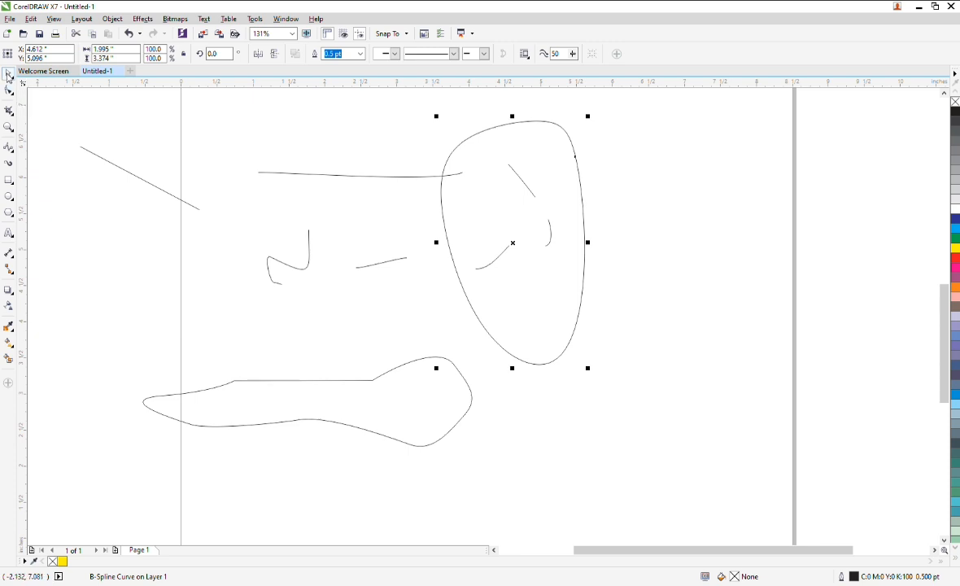
Move the B-spline curve down and to the right with the Pick tool.
left_click_drag(519, 248, 599, 299)
left_click_drag(598, 298, 689, 299)
left_click_drag(673, 297, 536, 327)
Select all the drawn curves with a marquee and delete them.
left_click(65, 149)
mouse_move(45, 98)
left_mouse_down()
mouse_move(624, 386)
mouse_move(680, 548)
mouse_move(659, 511)
left_mouse_up()
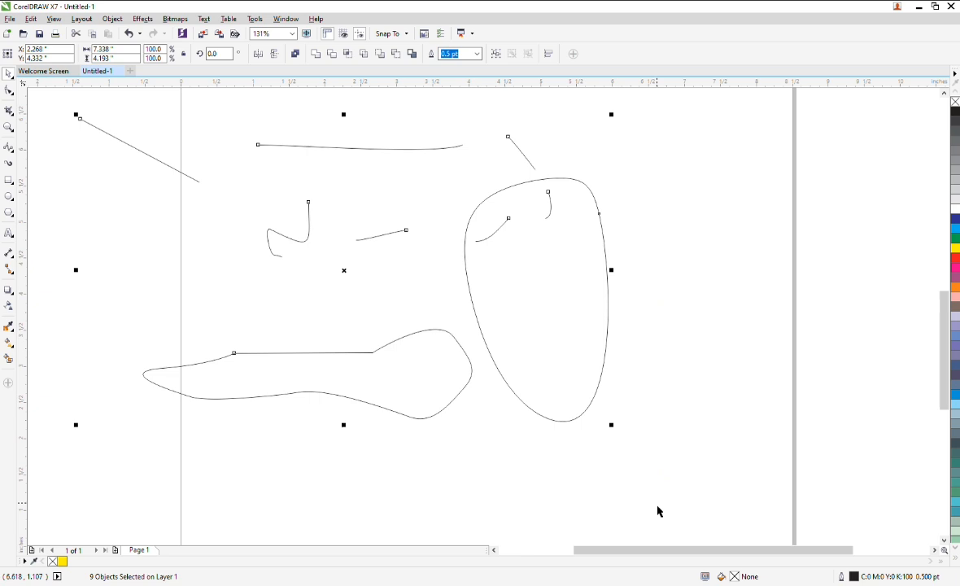
key("Delete")
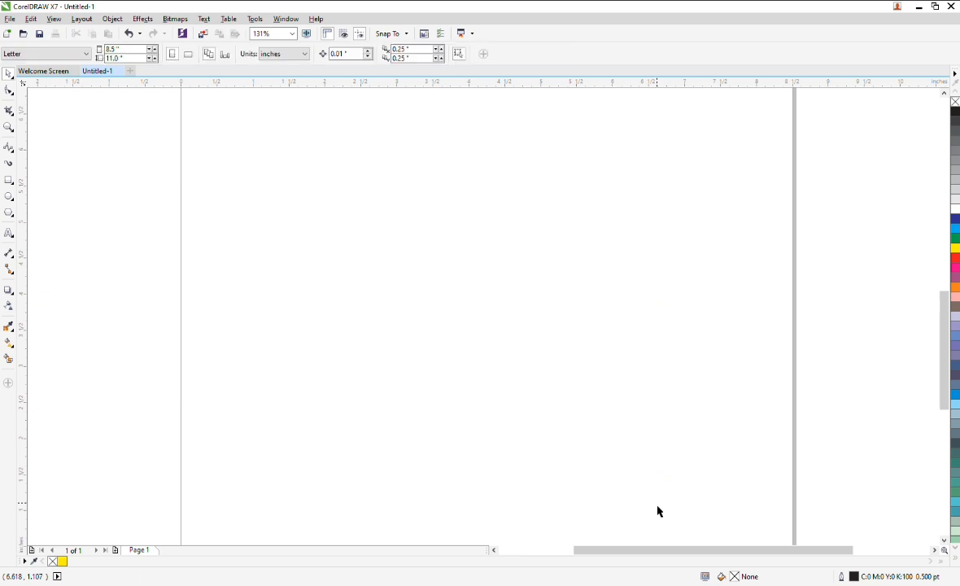
Paint two brush strokes on the page with the Artistic Media tool.
left_click(9, 165)
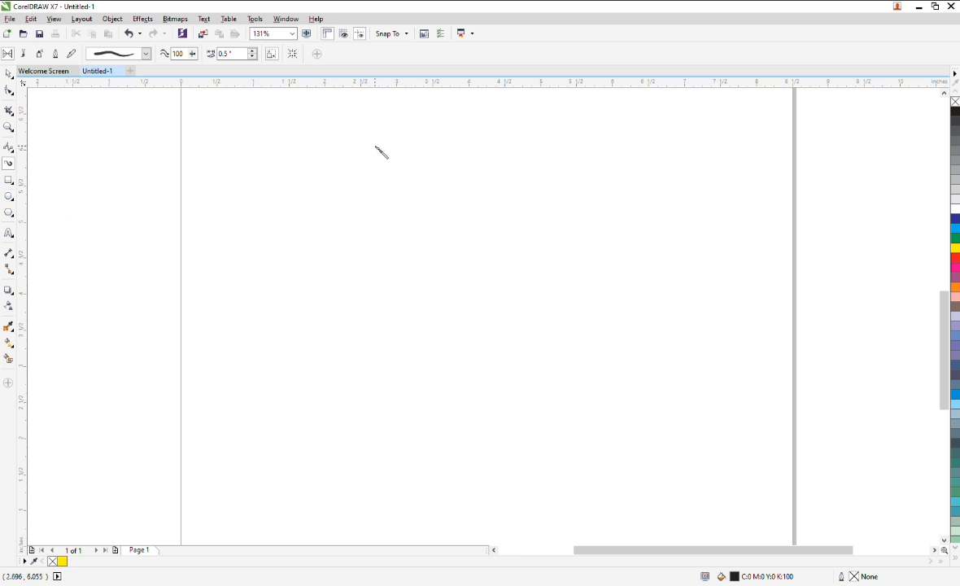
left_click_drag(329, 137, 494, 254)
mouse_move(510, 181)
left_mouse_down()
mouse_move(530, 285)
mouse_move(593, 308)
mouse_move(450, 321)
mouse_move(466, 370)
mouse_move(511, 440)
mouse_move(442, 422)
mouse_move(457, 445)
left_mouse_up()
Select all the artistic media strokes and delete them.
scroll(488, 183, "down", 5)
left_click(8, 73)
scroll(587, 210, "up", 3)
scroll(407, 139, "down", 3)
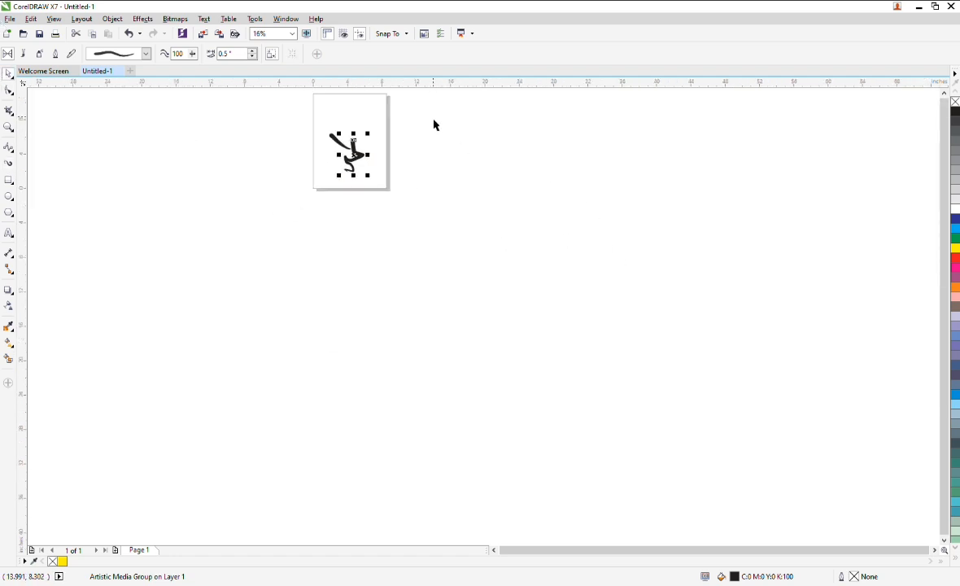
key("ctrl+a")
scroll(380, 111, "up", 2)
scroll(344, 239, "down", 5)
scroll(305, 236, "up", 5)
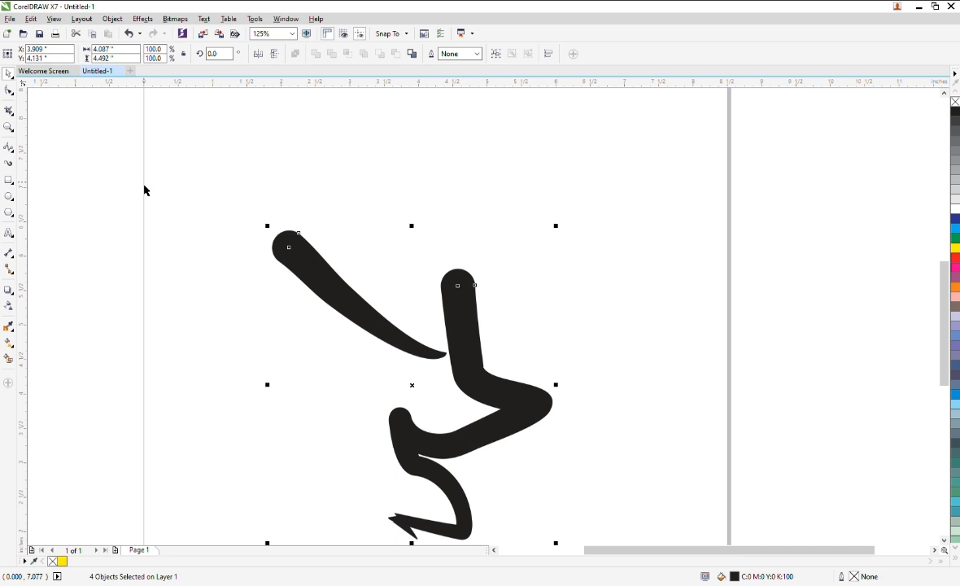
key("Delete")
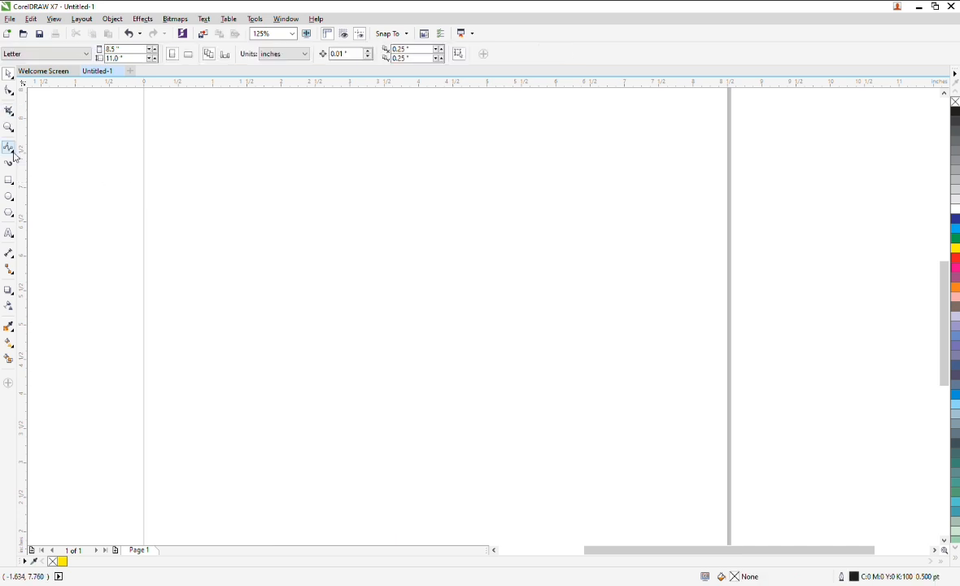
Draw a rectangle about 1.4 by 1.1 inches near the page's top with the Rectangle tool.
left_click(9, 180)
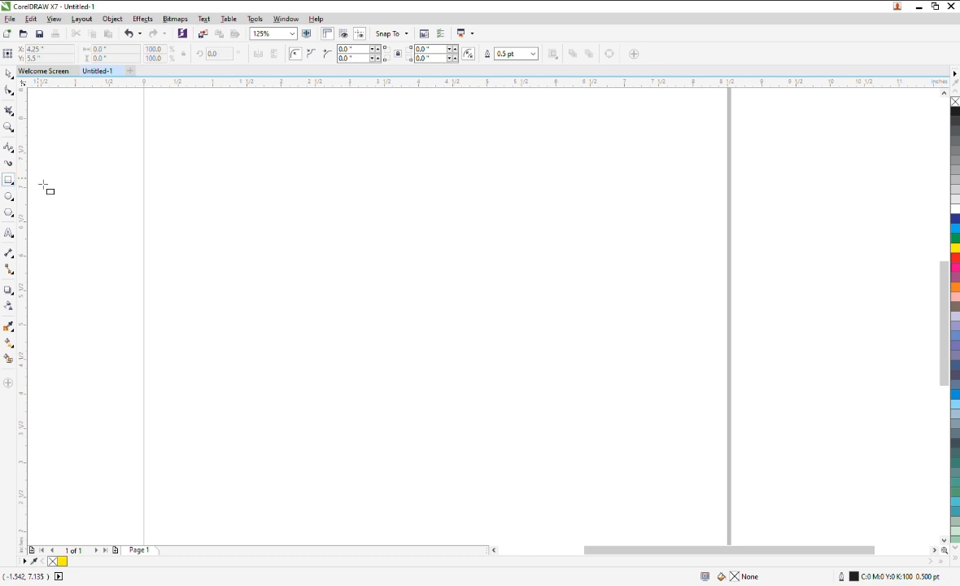
left_click_drag(263, 130, 363, 212)
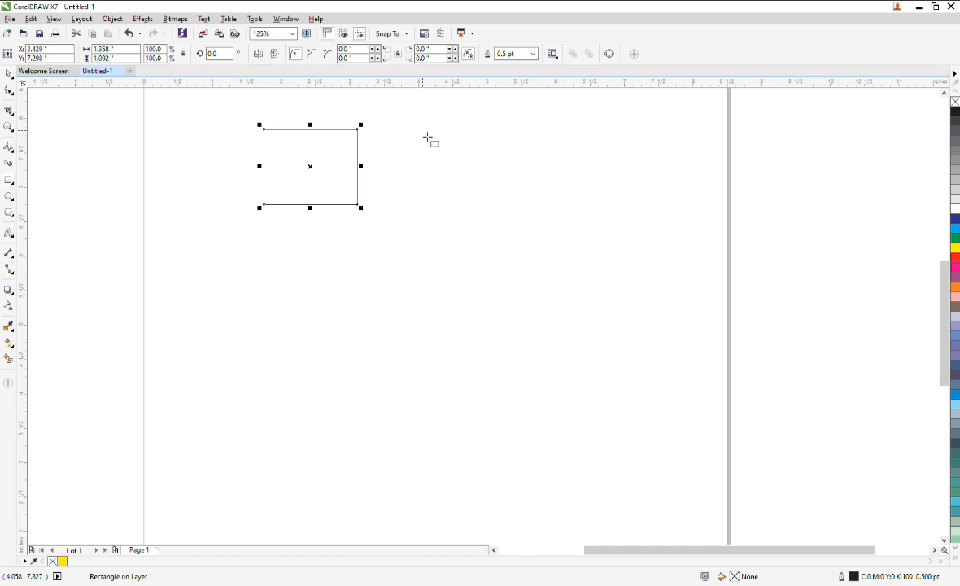
Scale the rectangle by its corner handle to about 5.7 by 4.5 inches.
scroll(358, 214, "down", 3)
scroll(355, 170, "up", 3)
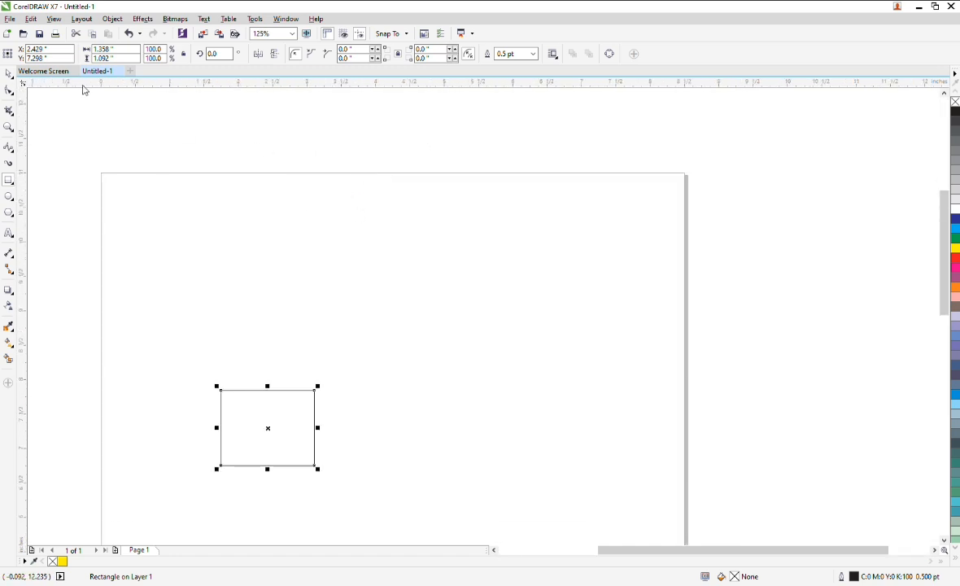
scroll(172, 177, "down", 3)
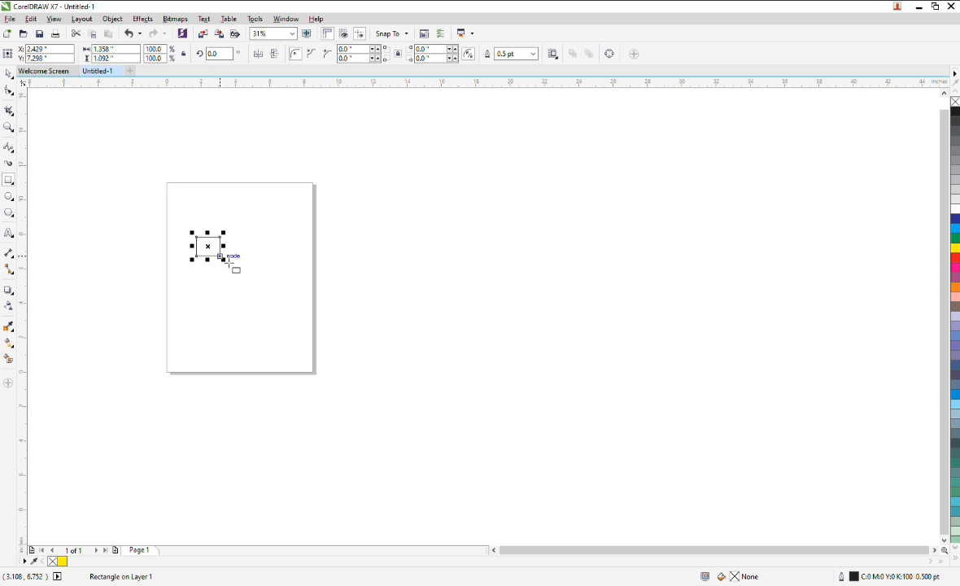
left_click_drag(230, 272, 298, 318)
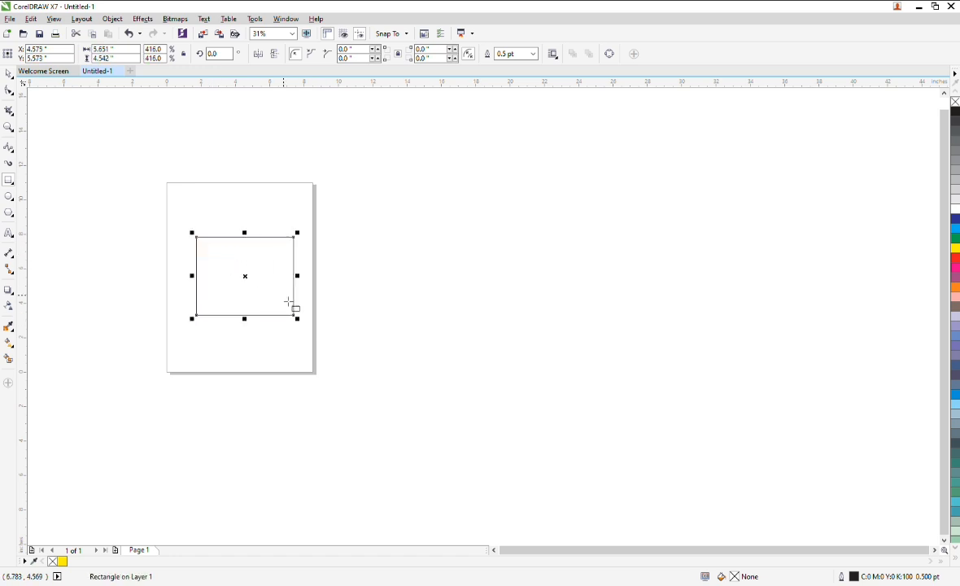
Move the rectangle off the page to its left side.
left_click_drag(253, 285, 144, 235)
scroll(144, 236, "up", 3)
scroll(165, 223, "down", 4)
scroll(170, 233, "up", 2)
scroll(272, 227, "up", 3)
scroll(272, 227, "down", 5)
scroll(266, 228, "up", 4)
scroll(305, 253, "down", 2)
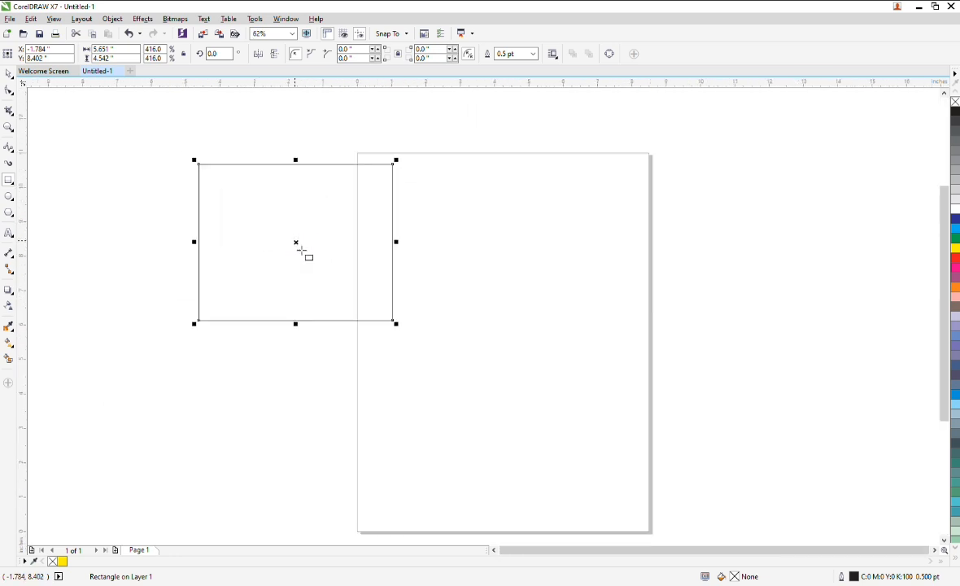
left_click_drag(303, 249, 402, 235)
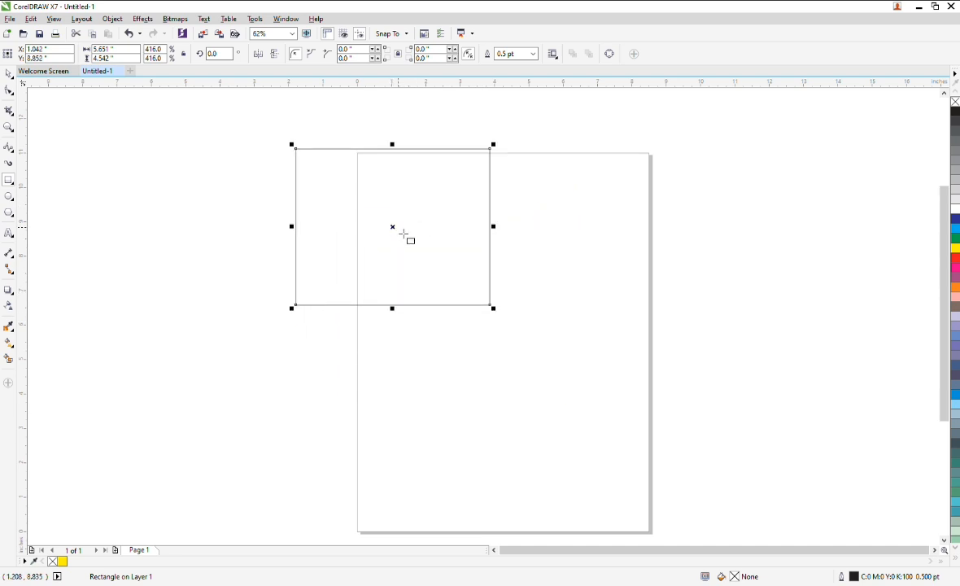
left_click_drag(402, 233, 204, 256)
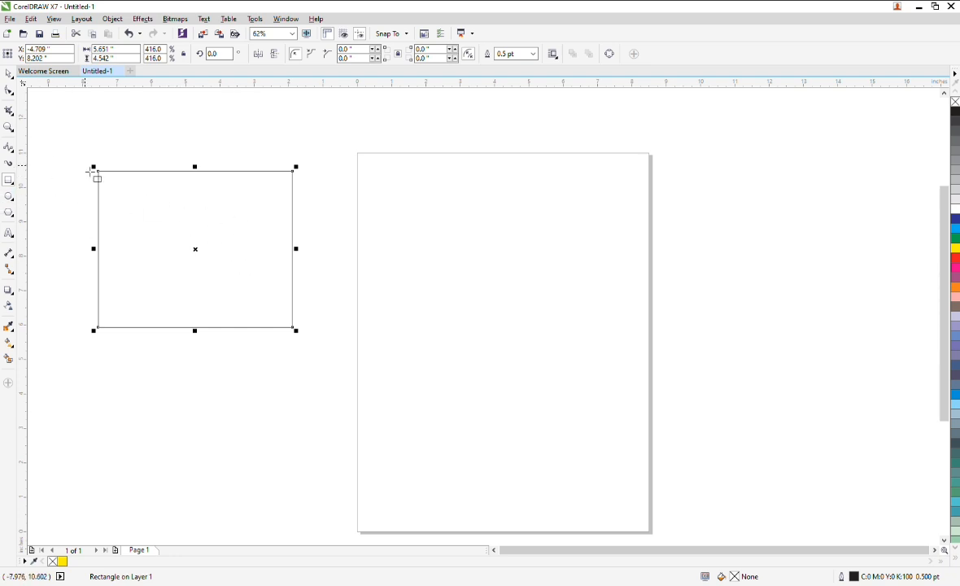
Stretch the rectangle to about 8.3 by 5.4 inches with its handles, then delete it.
left_click_drag(98, 173, 61, 139)
left_click_drag(296, 235, 351, 242)
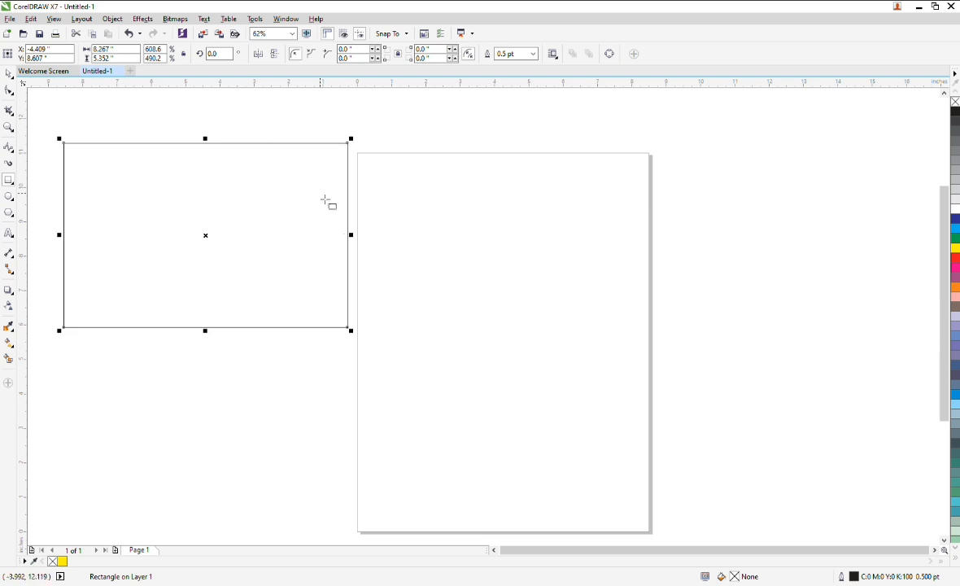
key("Delete")
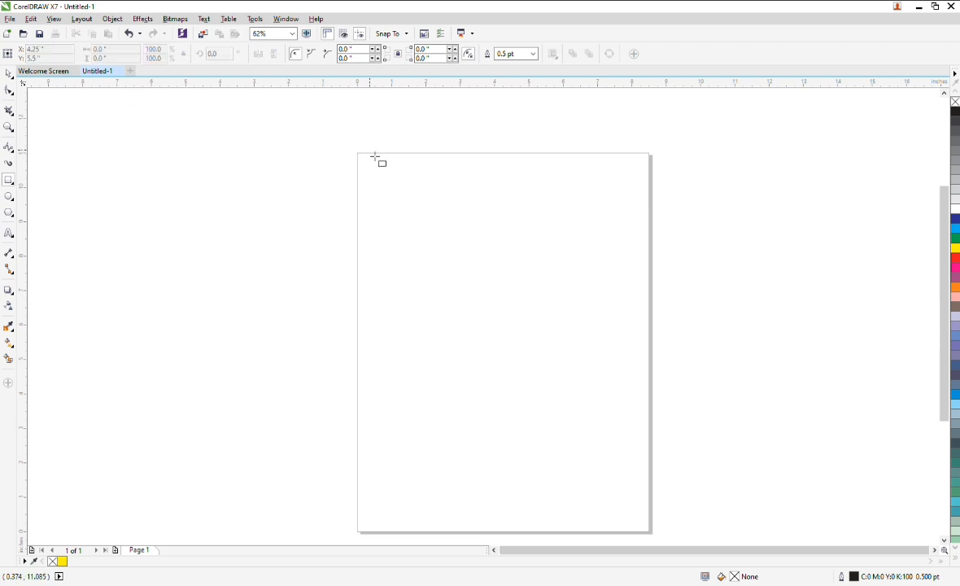
Draw a circle about 5.5 inches across on the page with the Ellipse tool.
left_click(9, 197)
left_click_drag(445, 216, 637, 405)
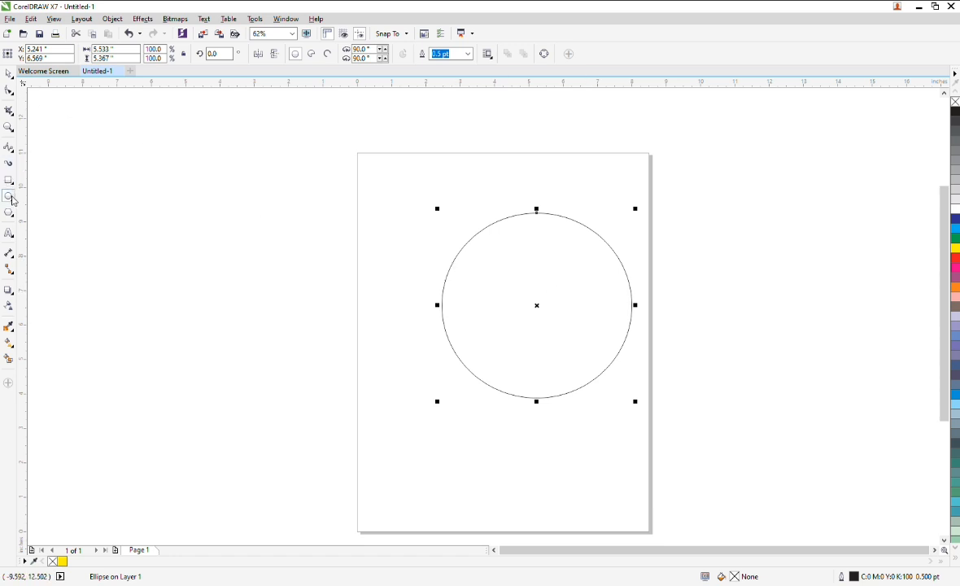
Draw a tilted ellipse beside the page with the 3-point ellipse tool and delete it.
left_click_drag(144, 181, 225, 300)
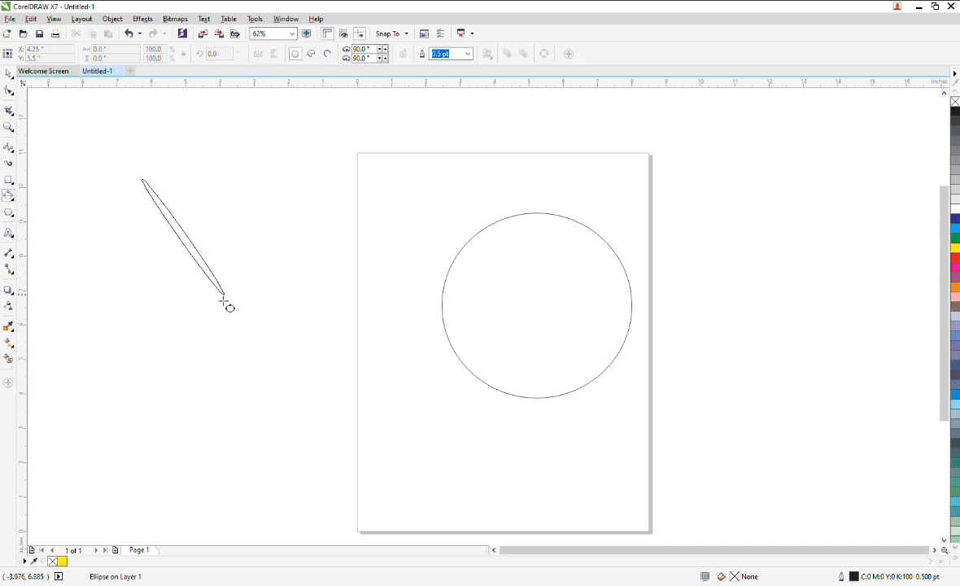
left_click(189, 362)
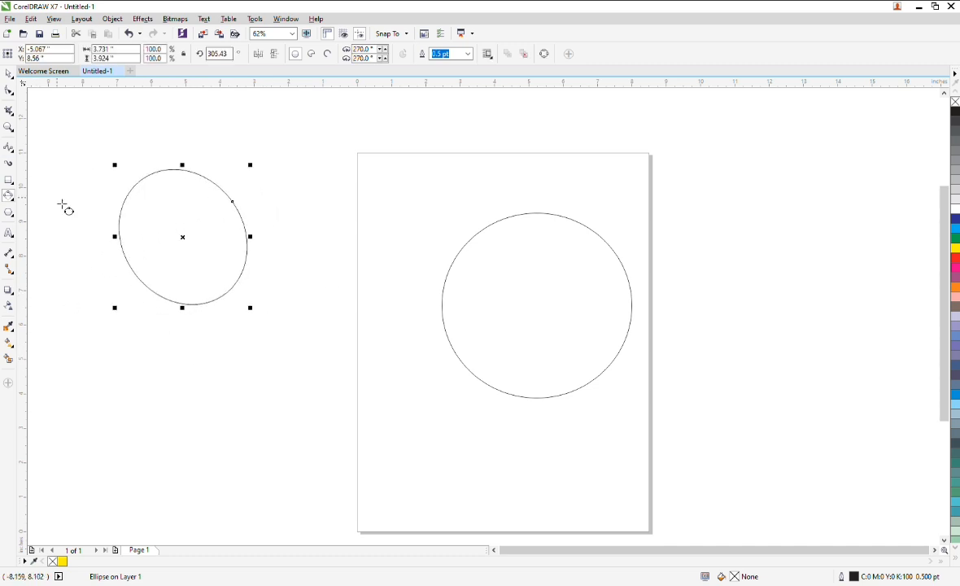
key("Delete")
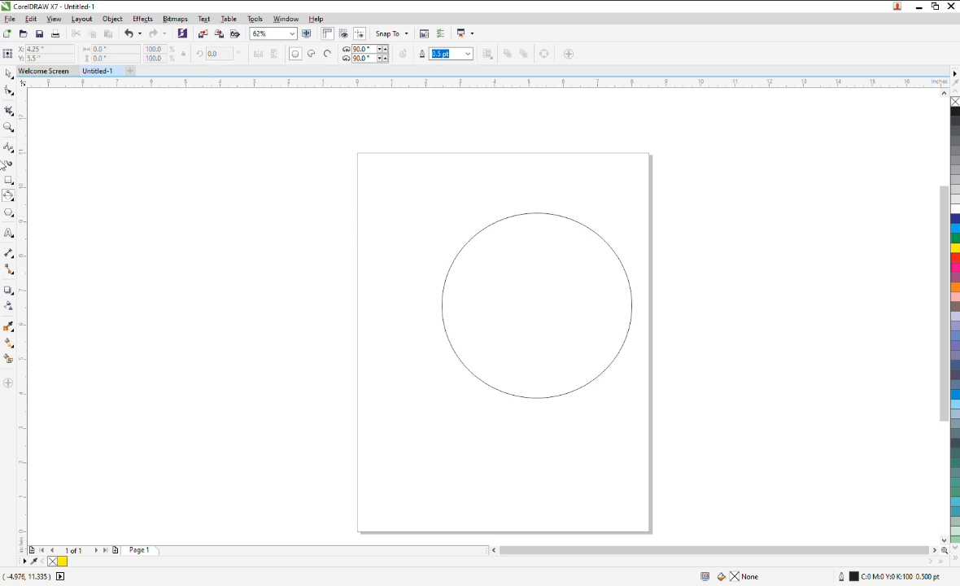
Move the circle up and left so it overlaps the page's left edge.
left_click(51, 200)
left_click(534, 259)
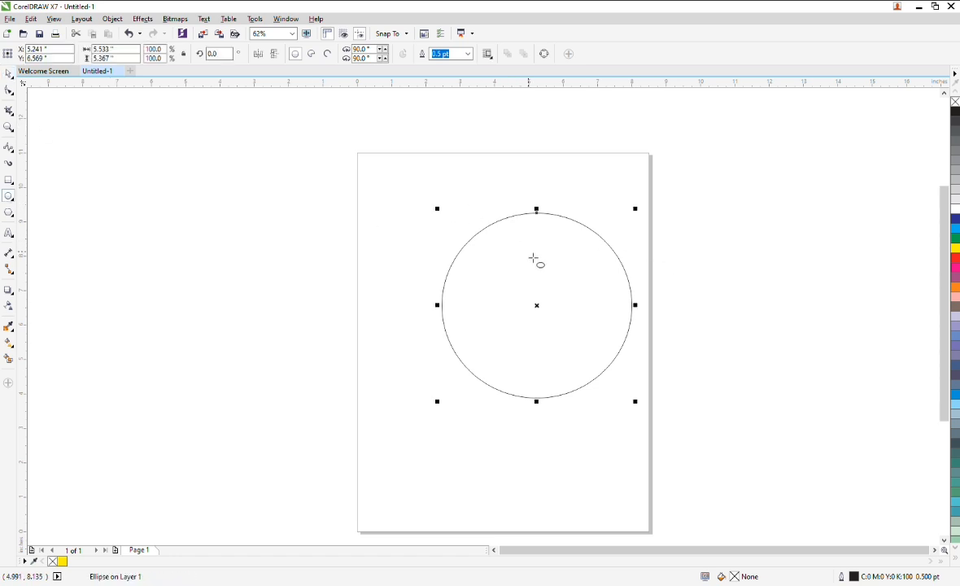
left_click_drag(544, 313, 510, 302)
left_click(6, 75)
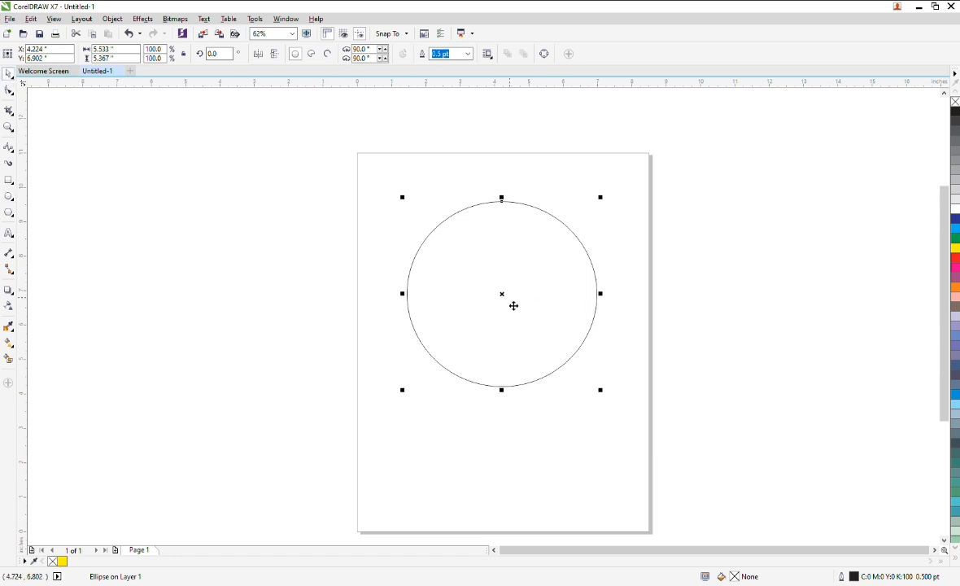
left_click_drag(512, 300, 348, 252)
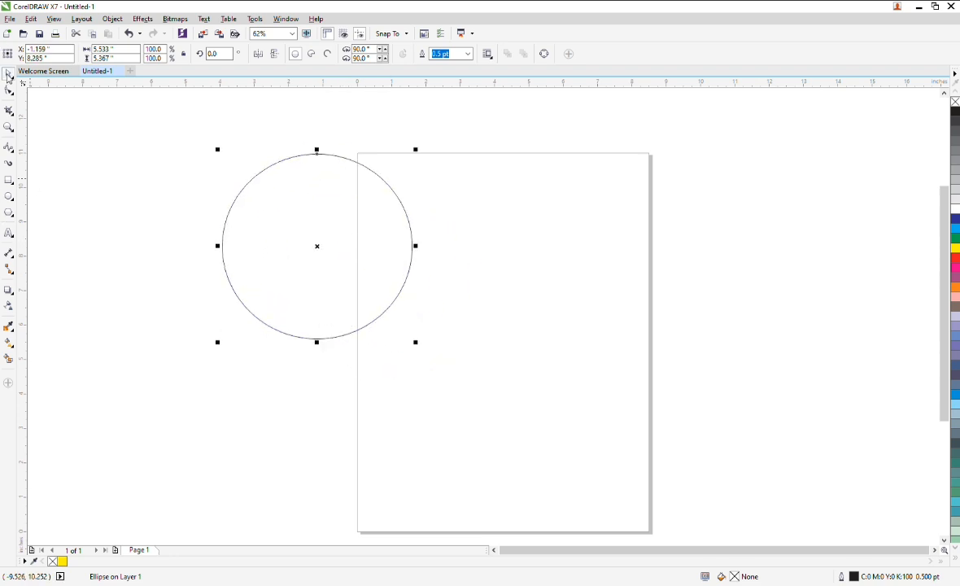
left_click(9, 198)
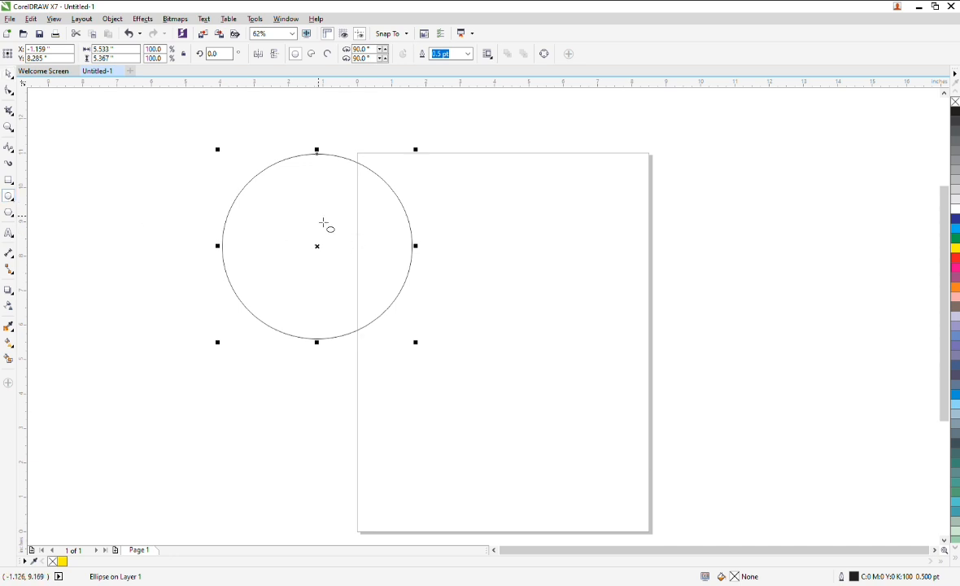
Draw several more circles of different sizes and rearrange them around the page.
left_click_drag(323, 231, 500, 404)
left_click_drag(423, 312, 546, 431)
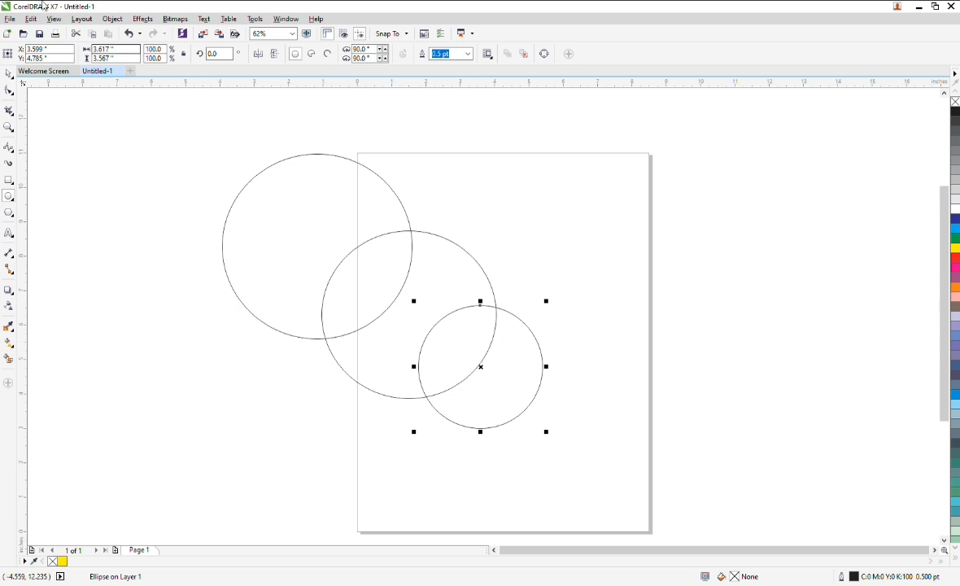
left_click_drag(527, 376, 643, 237)
left_click_drag(476, 330, 214, 408)
left_click_drag(275, 246, 371, 314)
left_click_drag(412, 284, 474, 364)
left_click_drag(616, 208, 372, 225)
left_click_drag(199, 362, 570, 177)
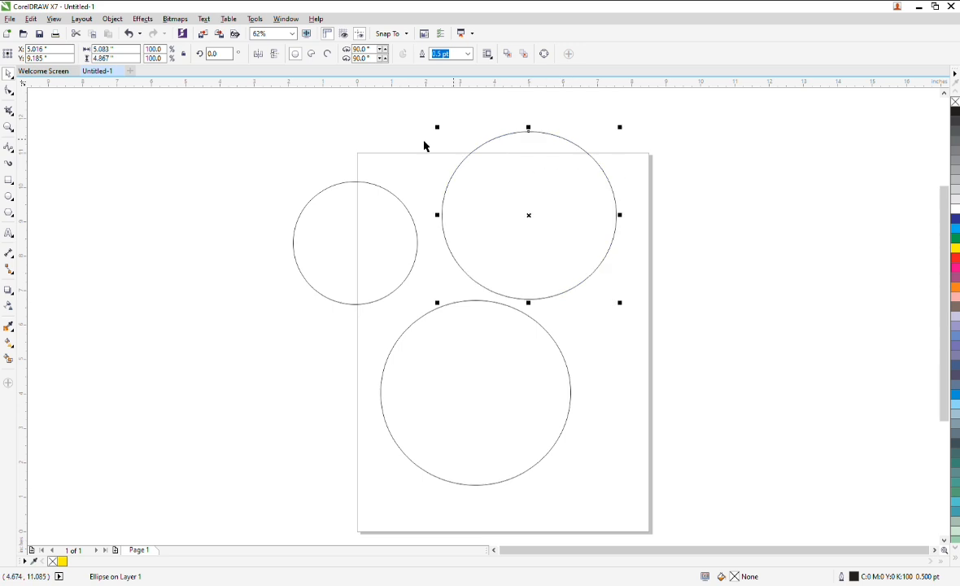
Select all the circles and delete them.
left_click_drag(216, 116, 675, 510)
key("Delete")
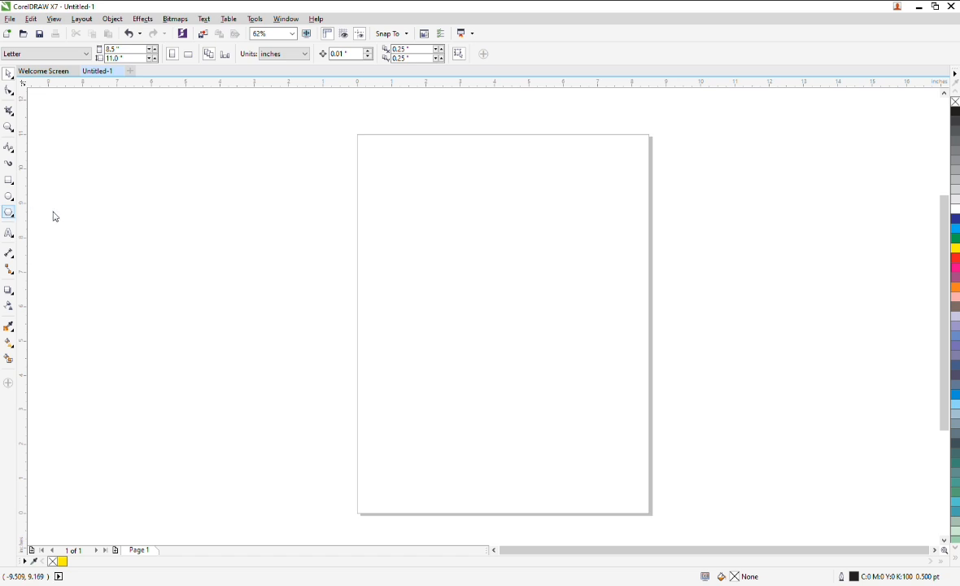
Draw a polygon on the page with the Polygon tool, change its sides to 4, 6 and back to 5, then delete it.
left_click_drag(338, 161, 529, 316)
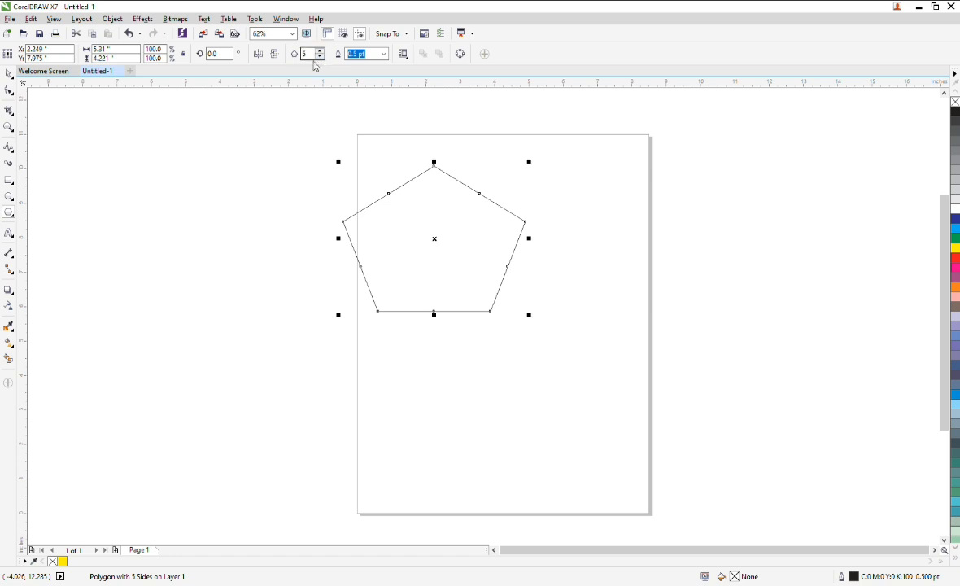
left_click(321, 57)
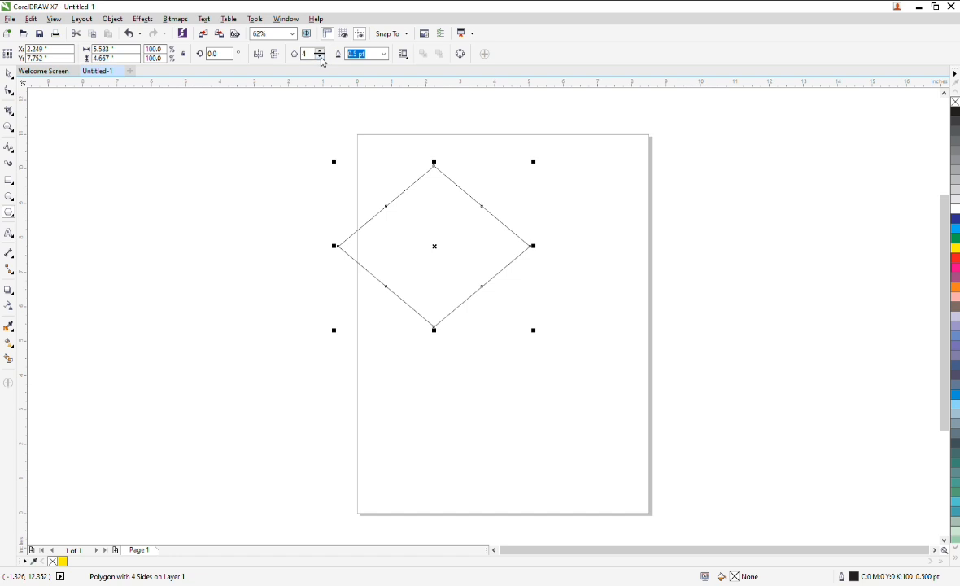
left_click(320, 57)
left_click(322, 52)
left_click(322, 51)
left_click(323, 51)
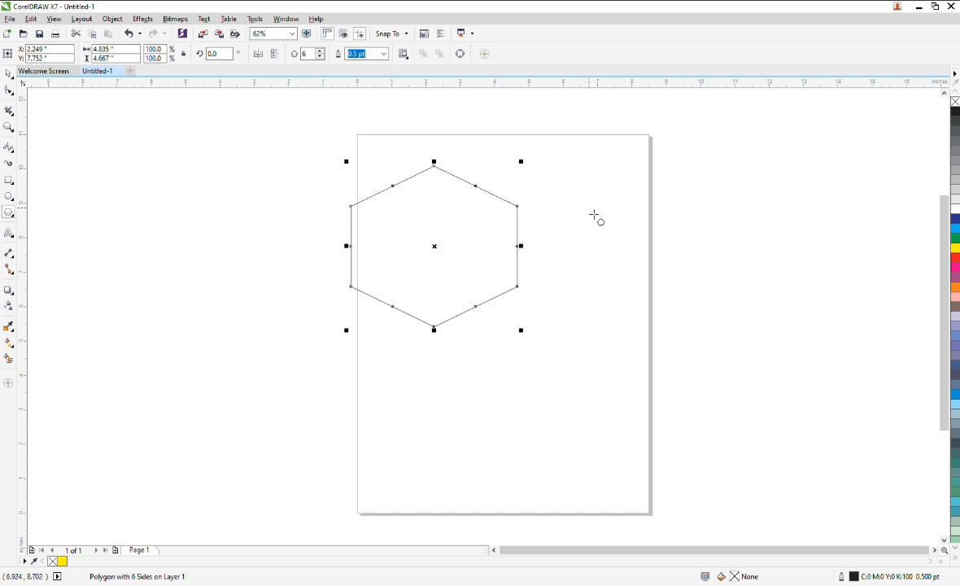
left_click(322, 51)
left_click(322, 57)
left_click(322, 57)
left_click(322, 57)
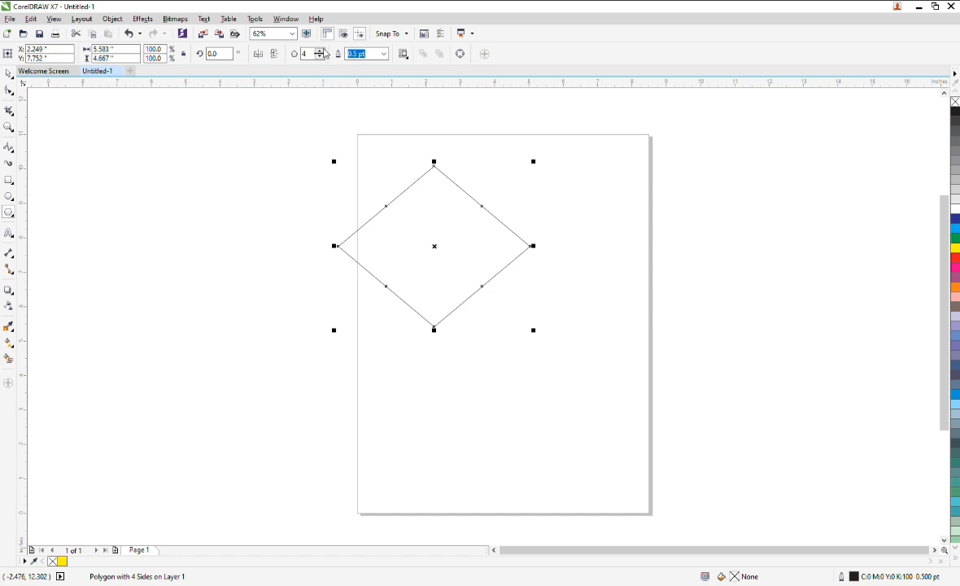
left_click(322, 51)
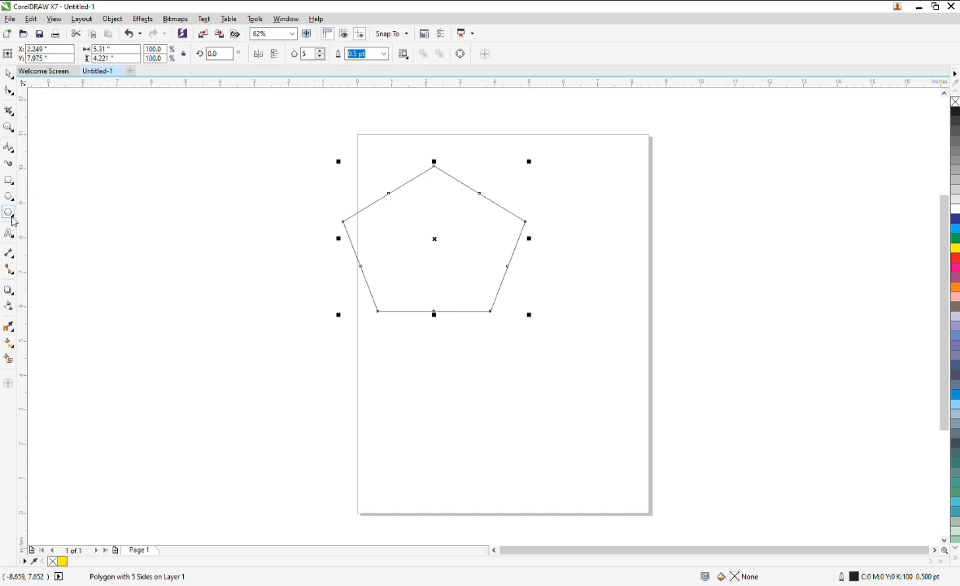
key("Delete")
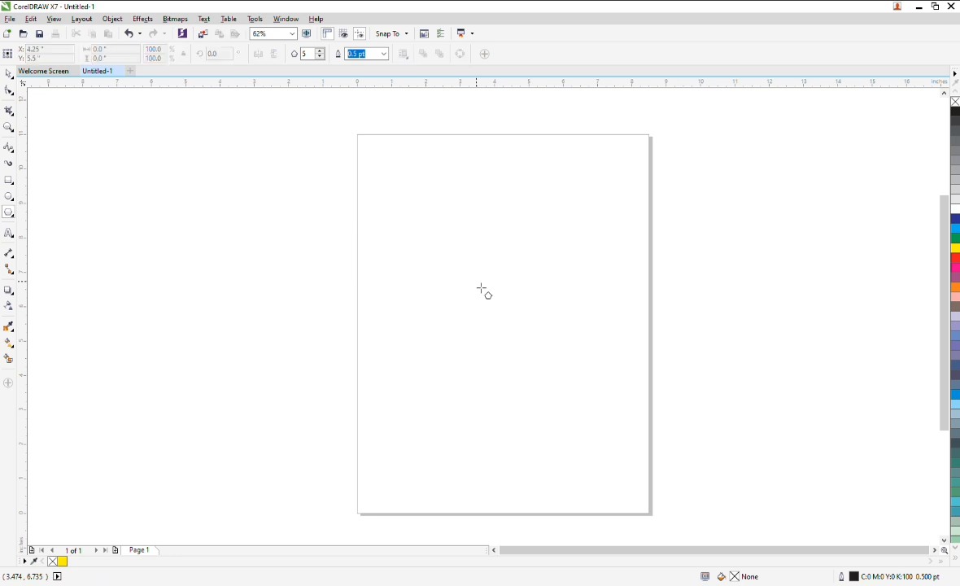
Add the artistic text "Success" on the page with the Text tool.
left_click(10, 235)
left_click(407, 223)
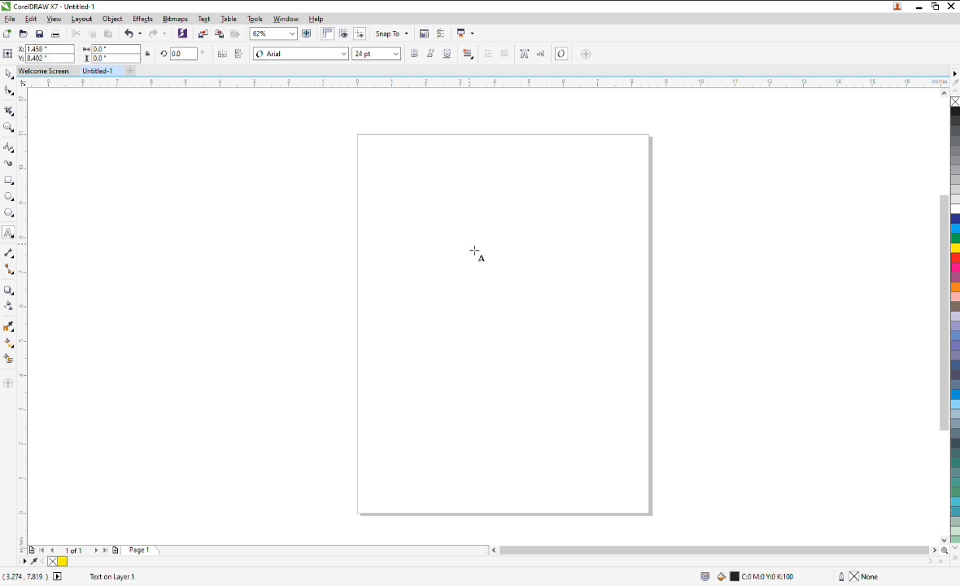
type("Kff")
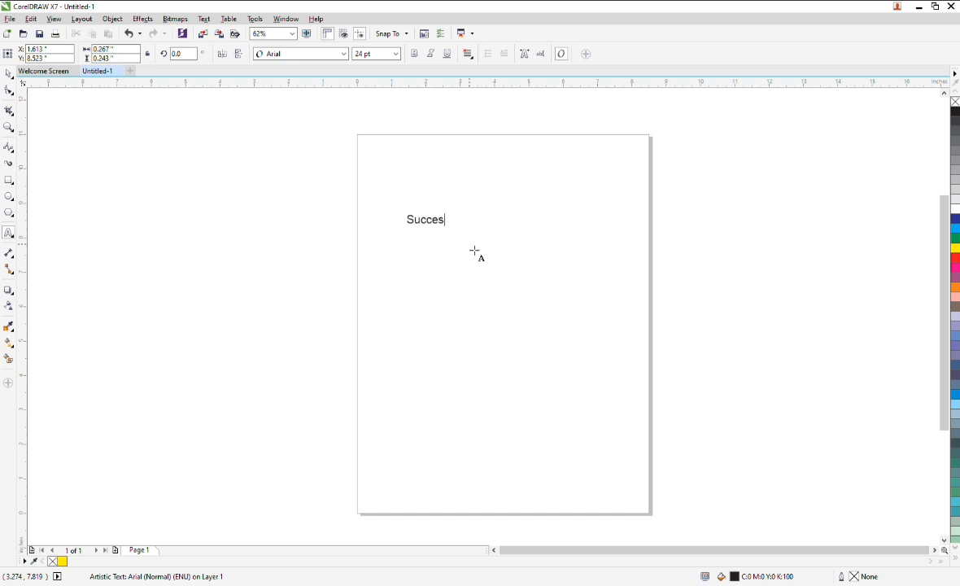
key("ctrl+space")
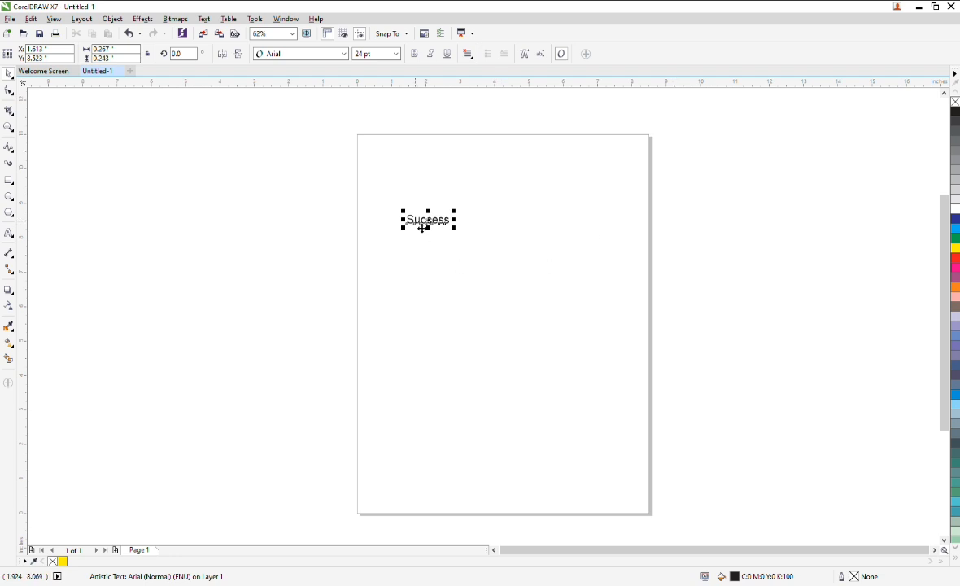
Scale the Success text up to about 137 pt and reposition it across the page.
left_click_drag(454, 211, 591, 184)
left_click_drag(499, 212, 522, 263)
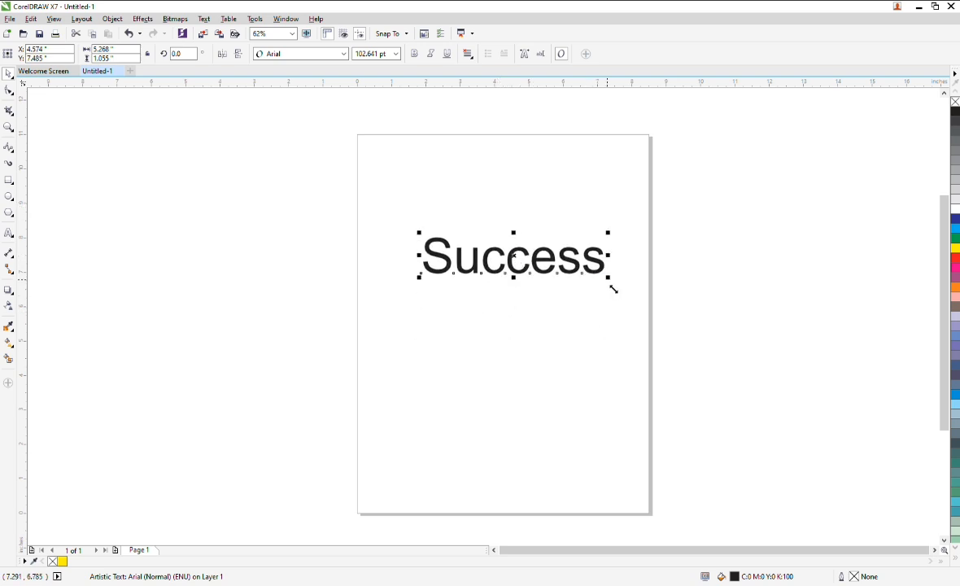
left_click_drag(611, 285, 669, 293)
left_click_drag(424, 253, 398, 266)
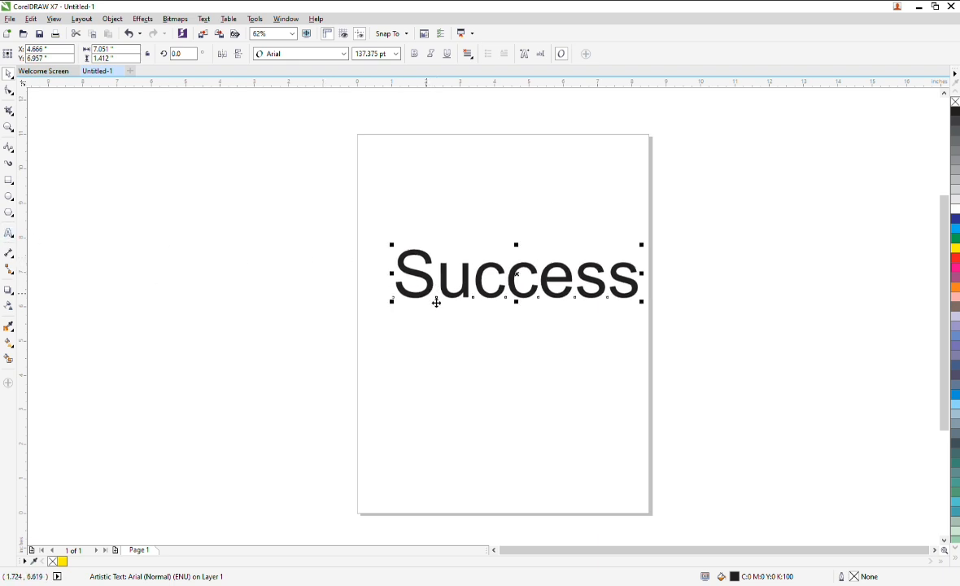
Draw a slanted dimension about 4.6 inches long above the text with the Dimension tool, then delete it.
left_click(8, 255)
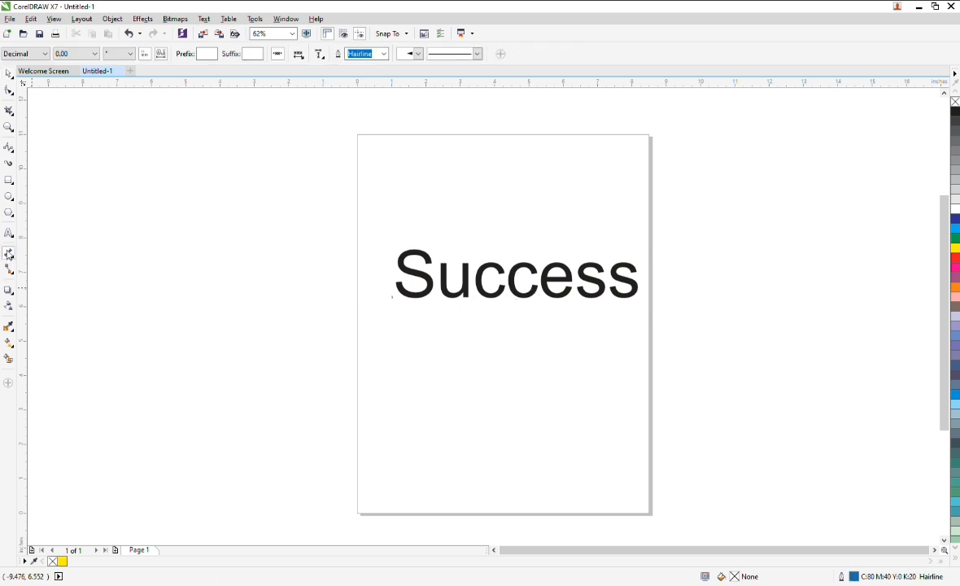
left_click_drag(403, 215, 560, 226)
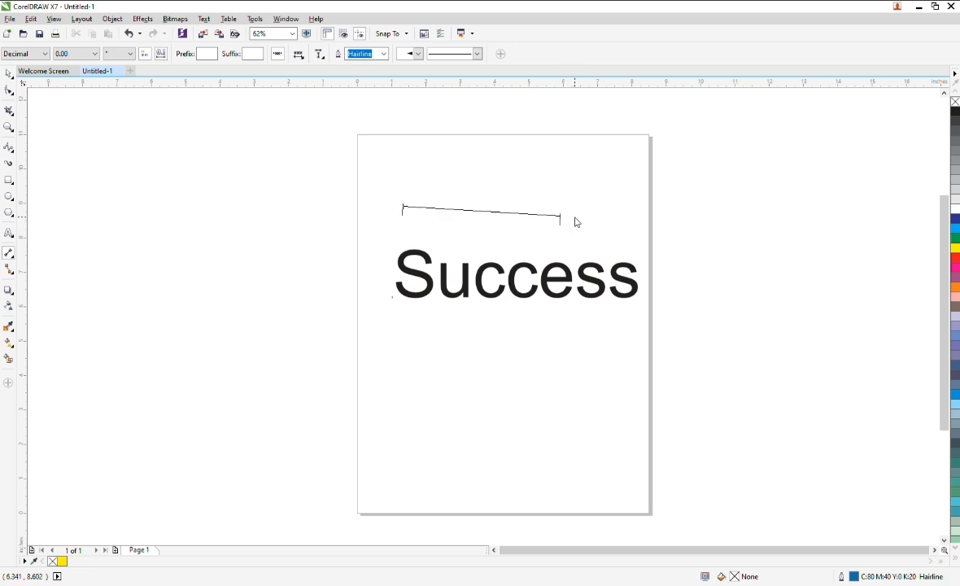
left_click(633, 191)
scroll(545, 193, "up", 3)
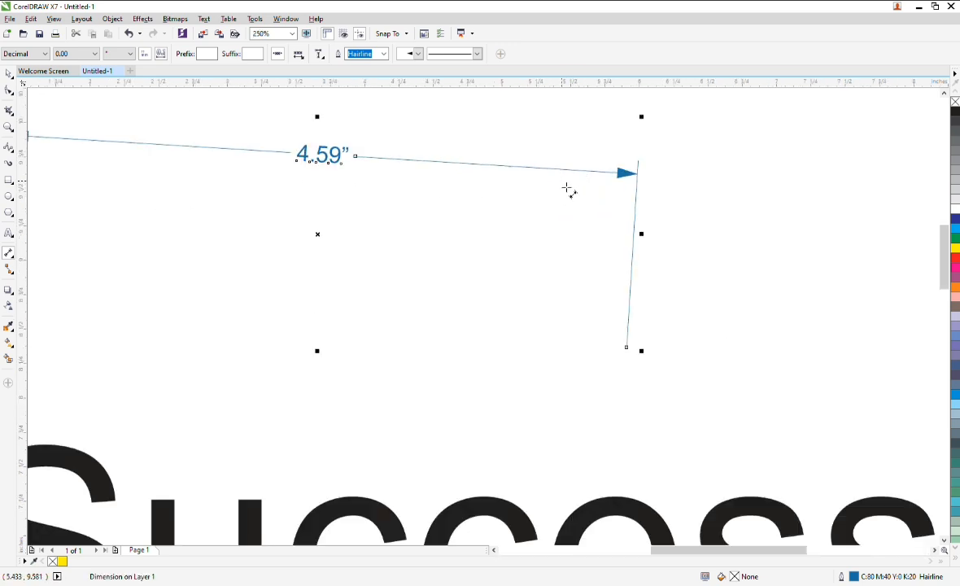
scroll(570, 191, "down", 5)
key("Delete")
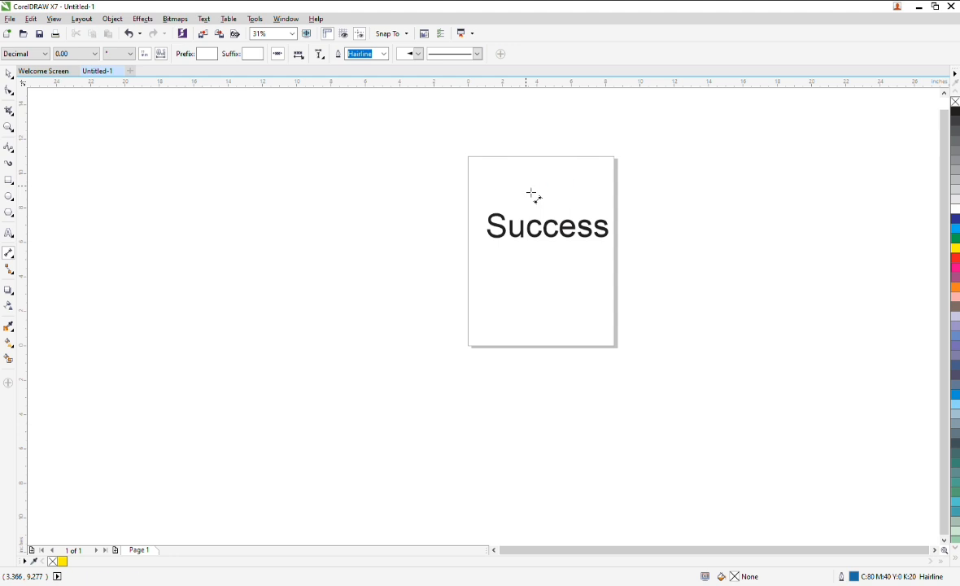
Dimension the full width of the Success text.
scroll(656, 225, "up", 3)
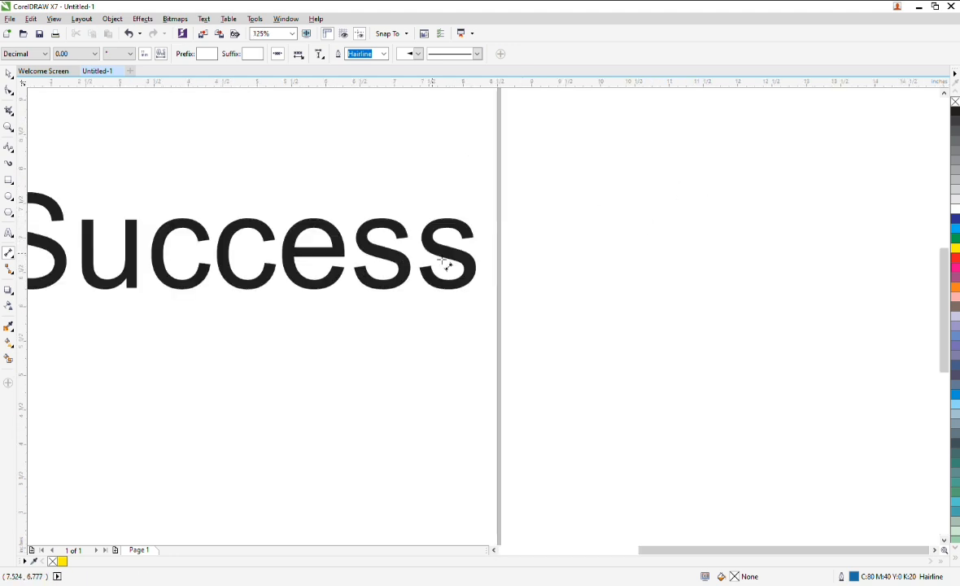
scroll(514, 246, "down", 3)
scroll(412, 236, "up", 3)
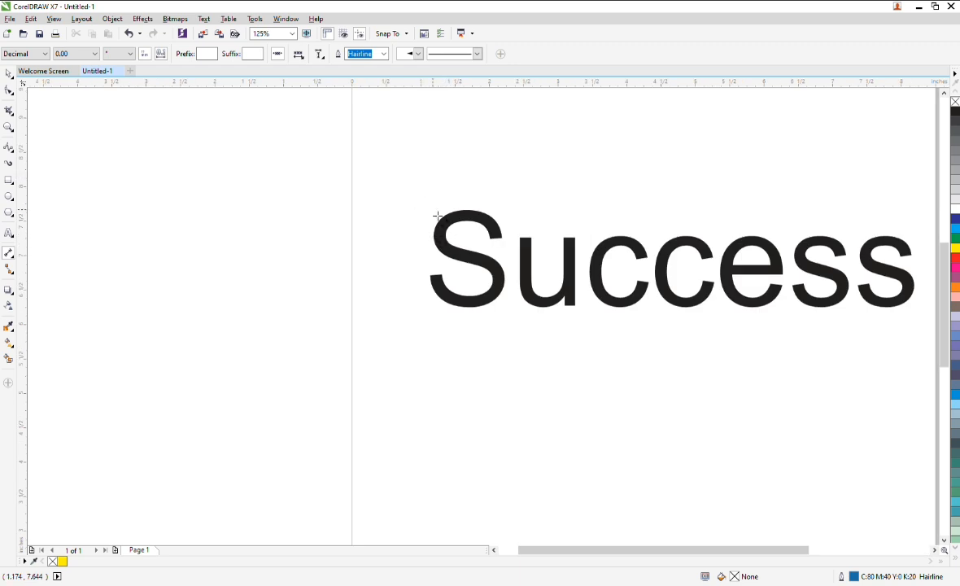
left_click_drag(434, 204, 911, 206)
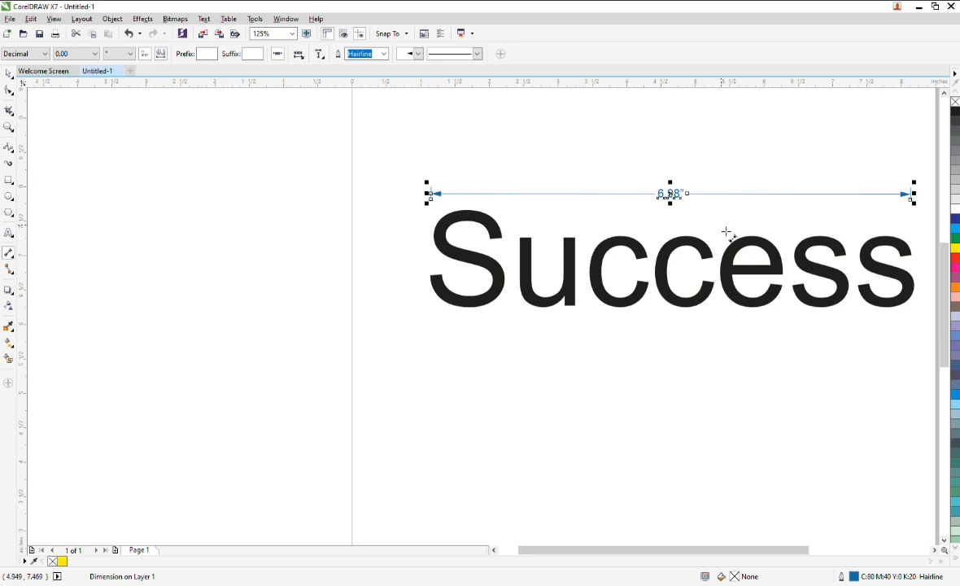
Select the width dimension and delete it.
scroll(723, 230, "down", 2)
scroll(856, 221, "up", 3)
scroll(456, 219, "down", 3)
left_click(8, 72)
scroll(358, 227, "up", 1)
scroll(358, 223, "down", 2)
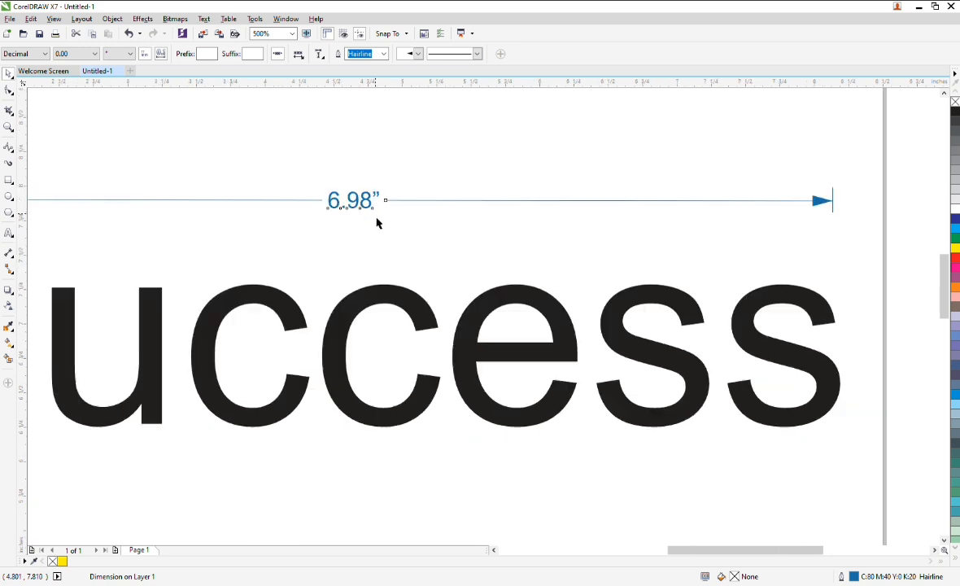
key("Delete")
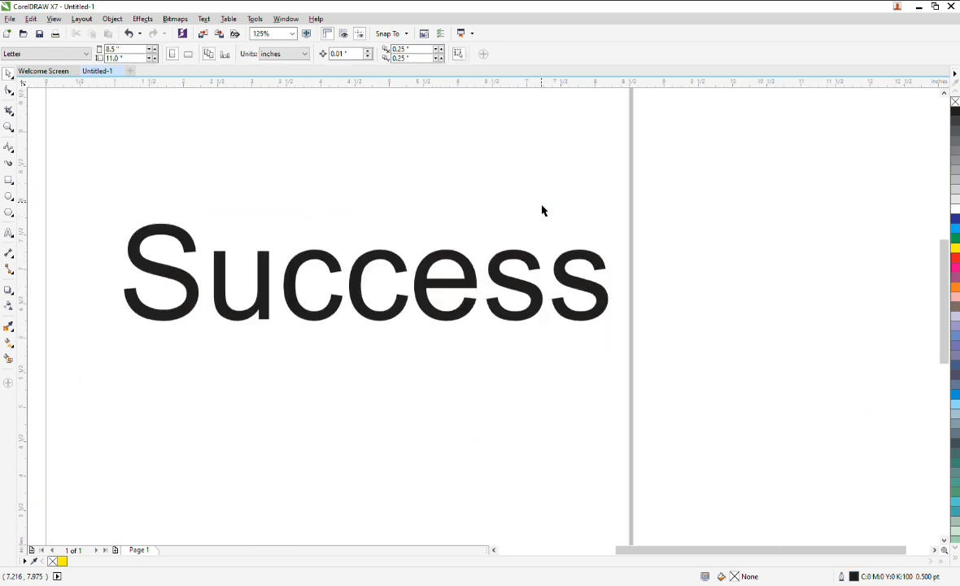
Draw right-angle connector lines beside the page with the Connector tool.
scroll(534, 204, "down", 1)
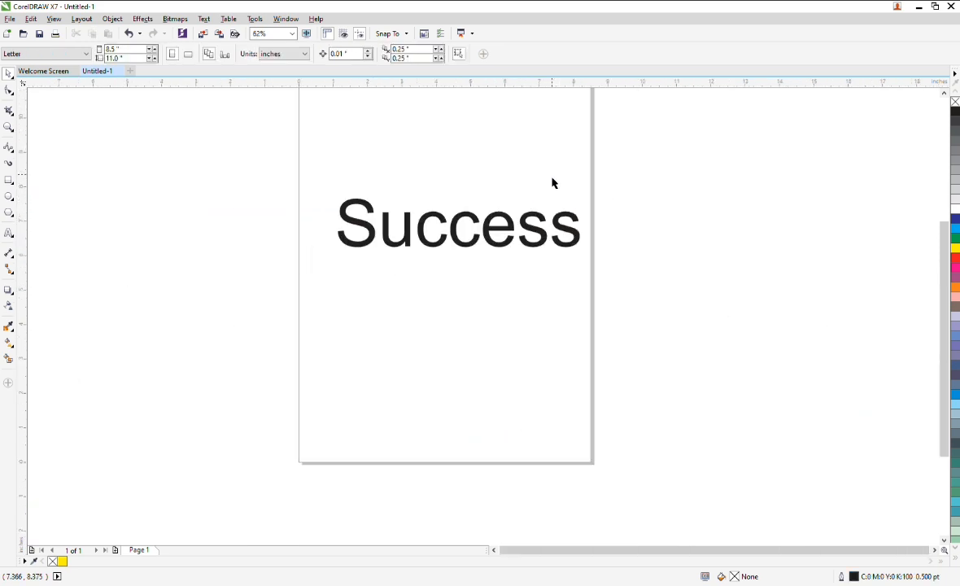
left_click(11, 272)
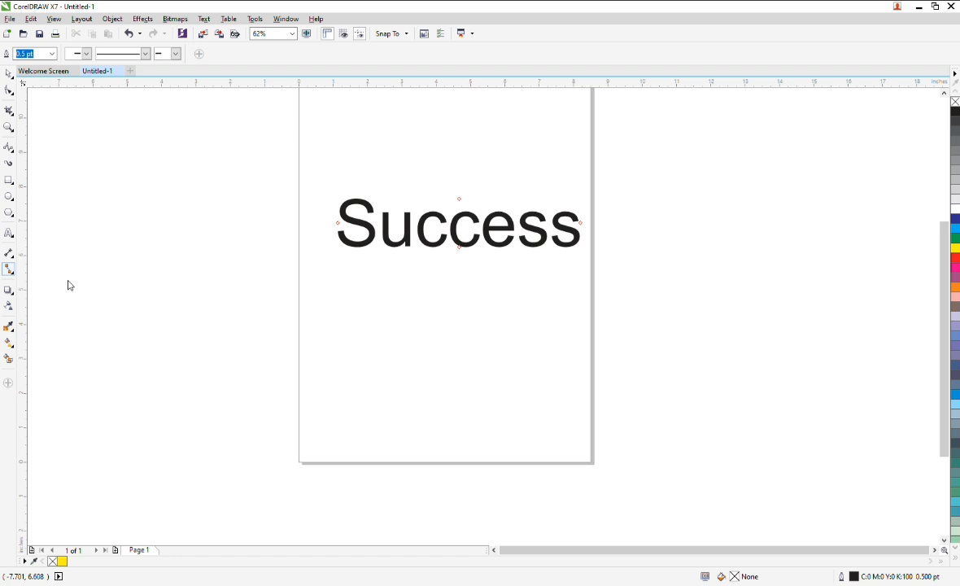
left_click_drag(120, 193, 262, 256)
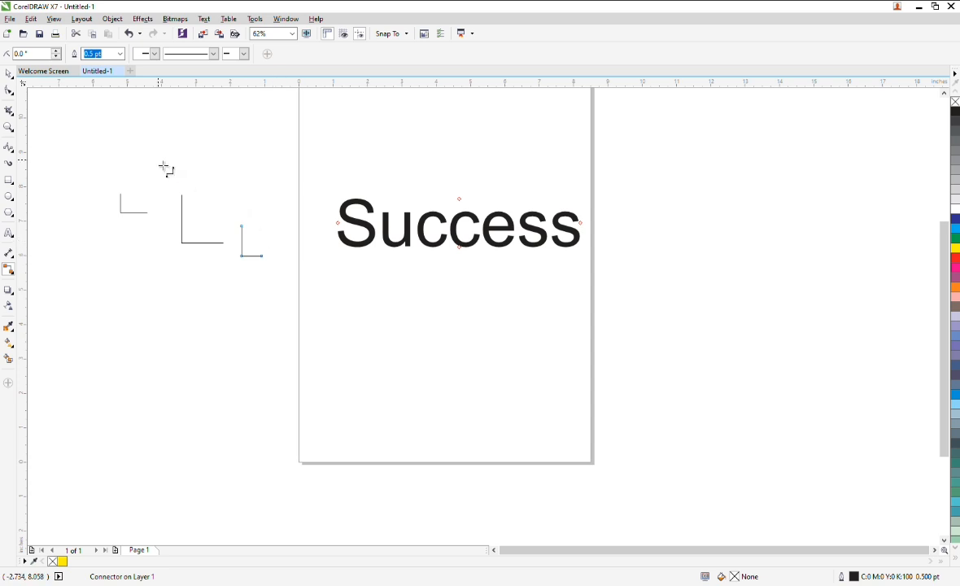
Select the connector lines and delete them.
left_click(9, 73)
left_click_drag(68, 163, 291, 321)
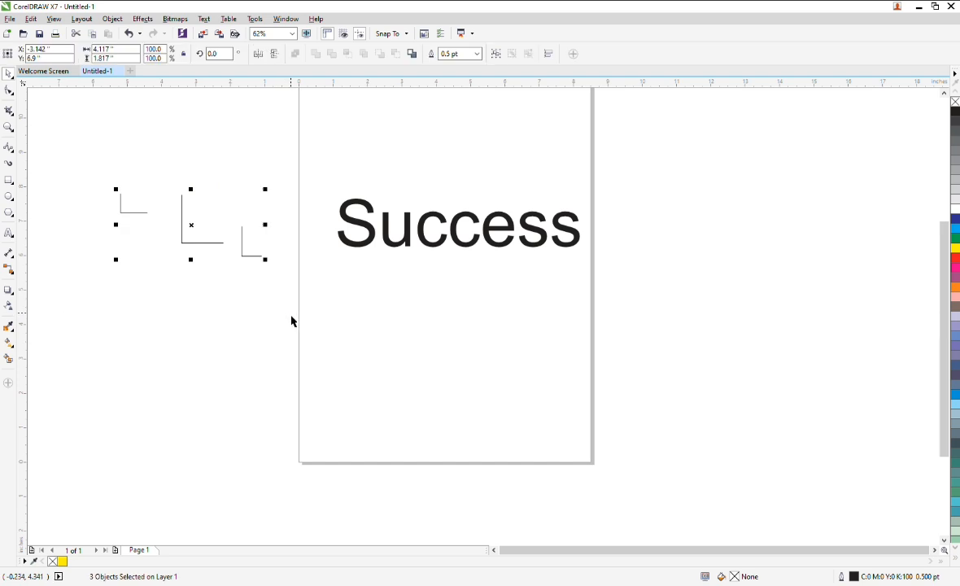
key("Delete")
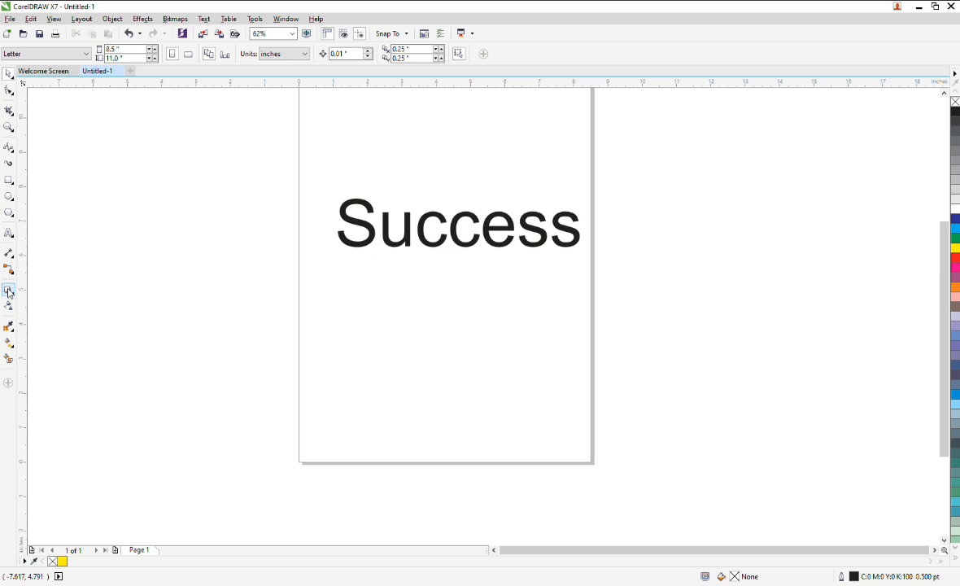
Draw a rectangle about 4.1 by 2.3 inches beside the page, fill it red and remove its outline.
left_click(9, 180)
left_click_drag(125, 167, 265, 247)
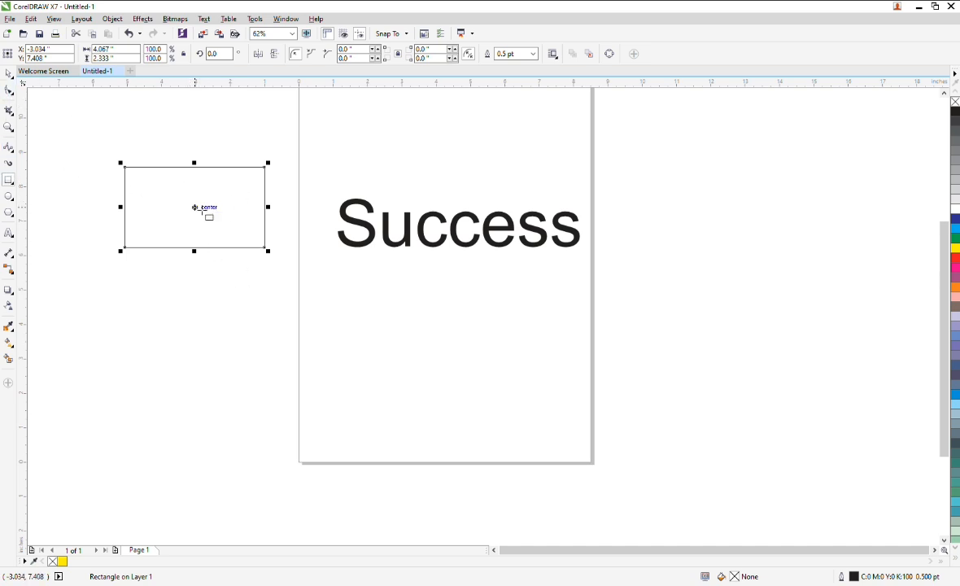
left_click(956, 258)
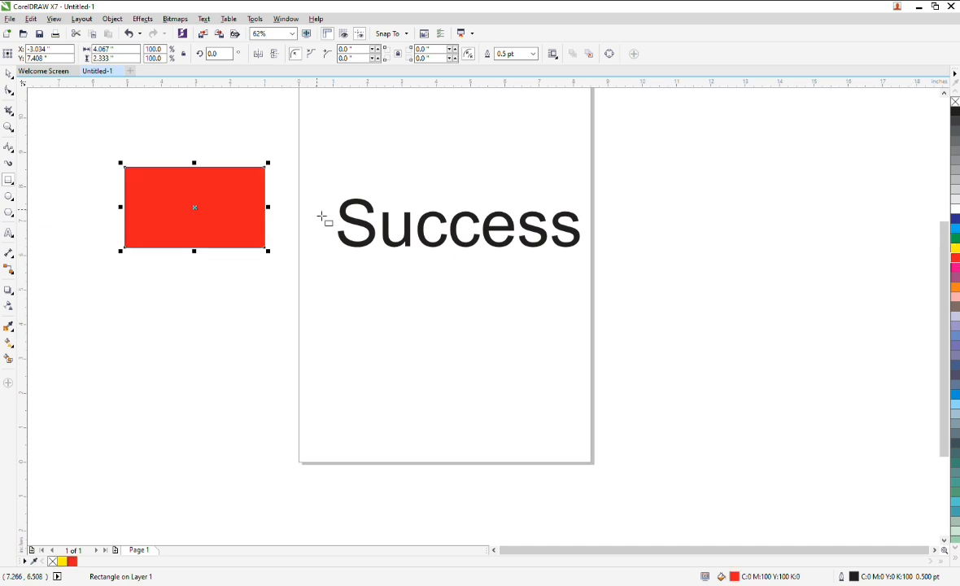
right_click(956, 102)
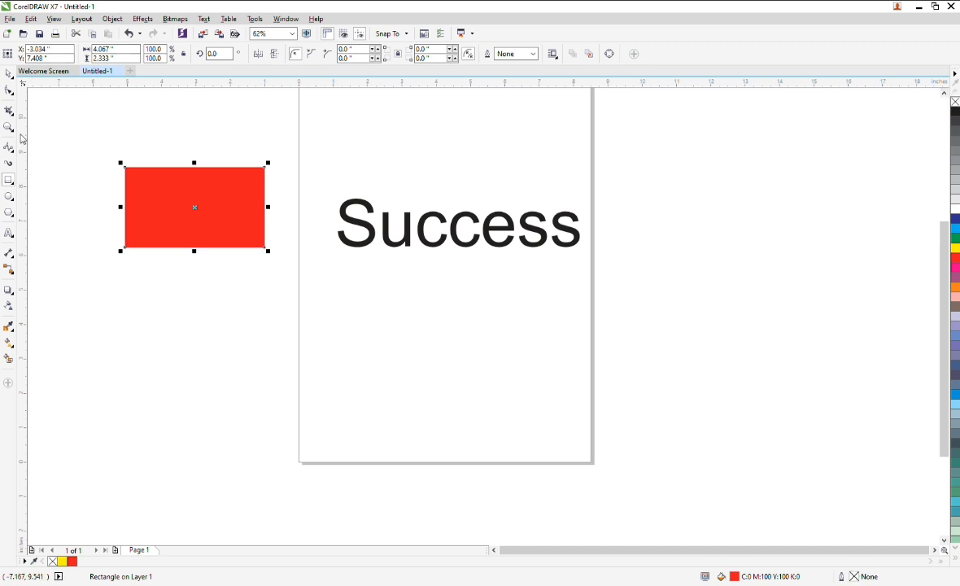
Try adding a drop shadow to the rectangle with the Drop Shadow tool, then undo it.
left_click(6, 291)
left_click_drag(195, 166, 197, 246)
key("ctrl+z")
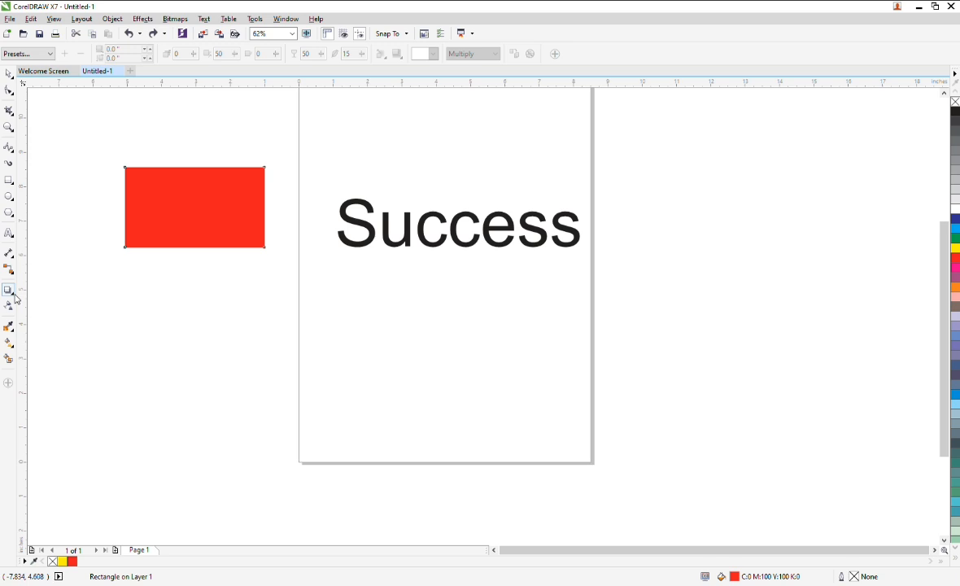
Add a drop shadow to the red rectangle, dragging it from the right edge to the left edge.
left_click_drag(263, 206, 125, 205)
scroll(186, 175, "up", 4)
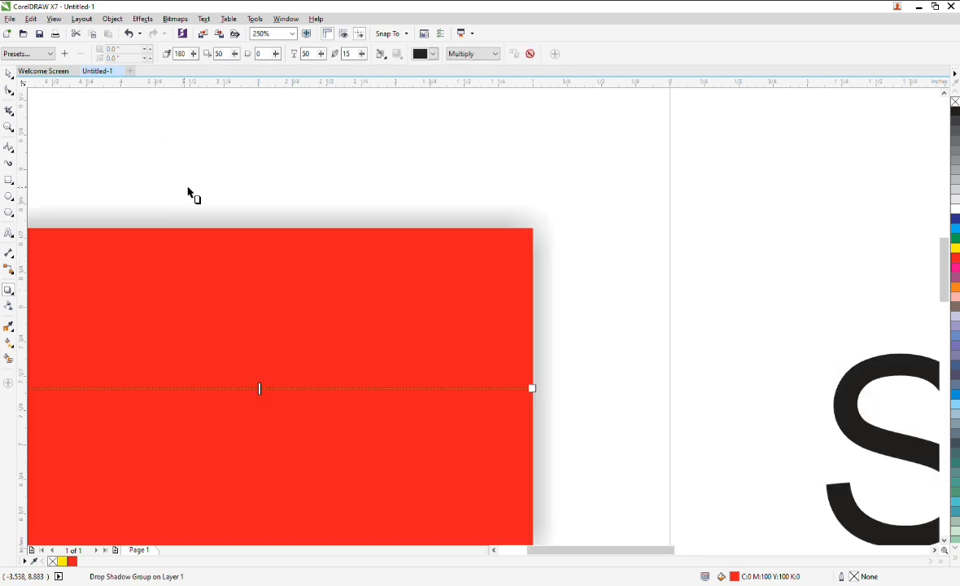
scroll(199, 208, "up", 2)
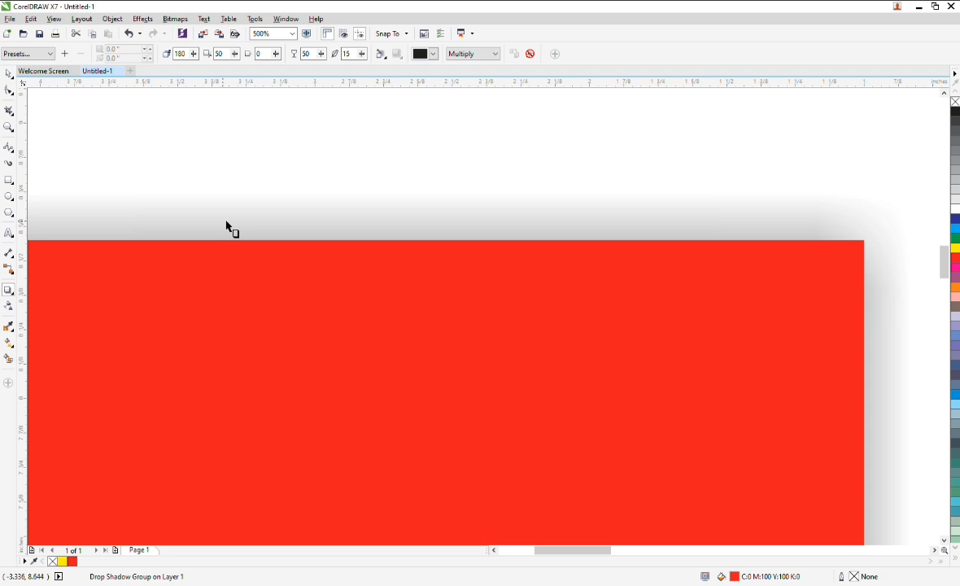
scroll(304, 243, "down", 6)
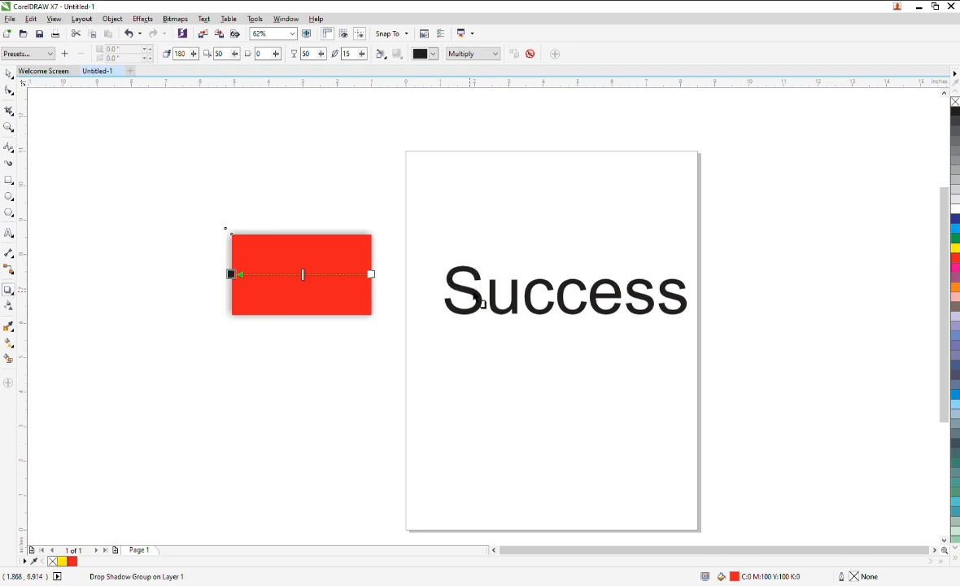
Add a drop shadow to the Success text, dragging from its left edge across to its right edge.
left_click(461, 293)
left_click_drag(463, 296, 689, 297)
scroll(686, 299, "up", 3)
scroll(686, 303, "up", 1)
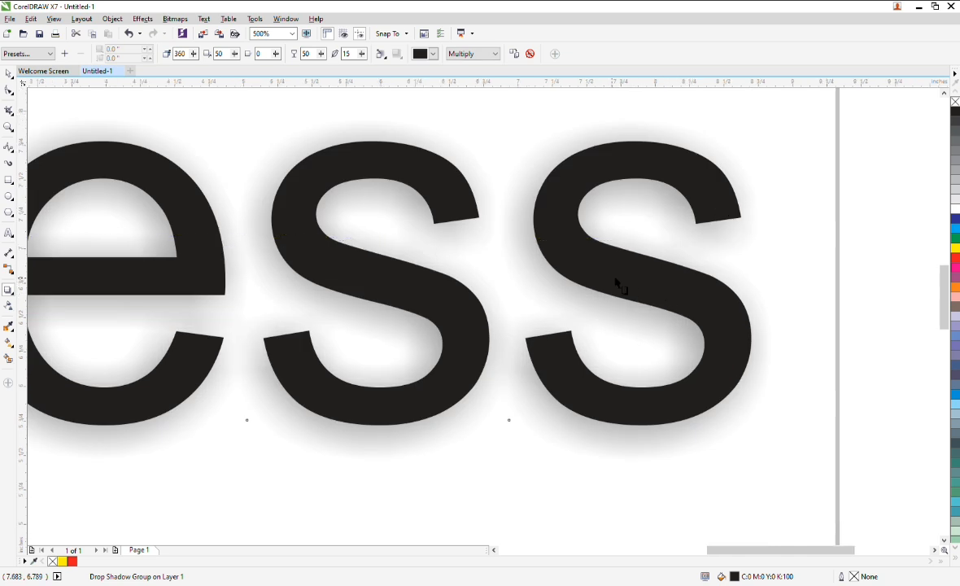
scroll(626, 278, "down", 3)
scroll(582, 262, "up", 3)
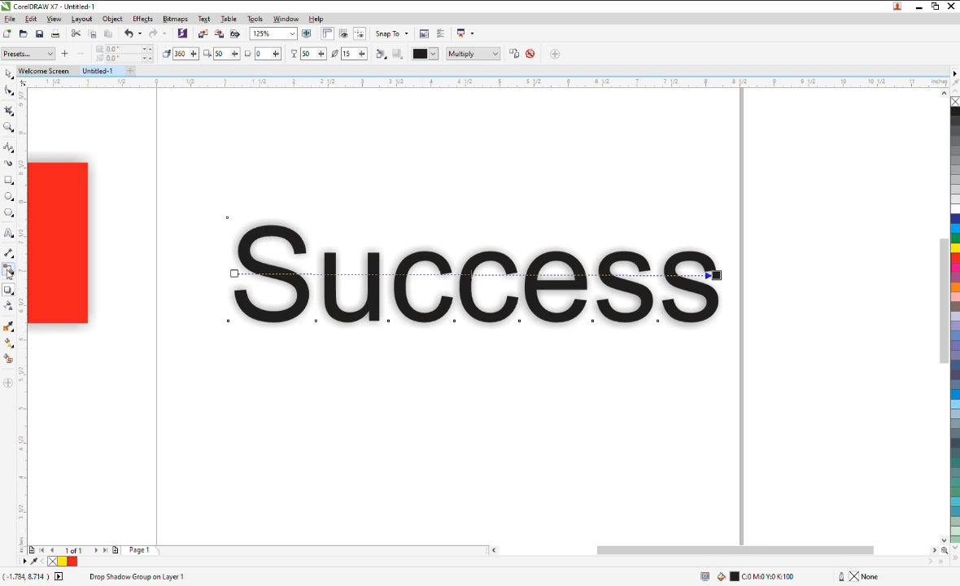
left_click(54, 317)
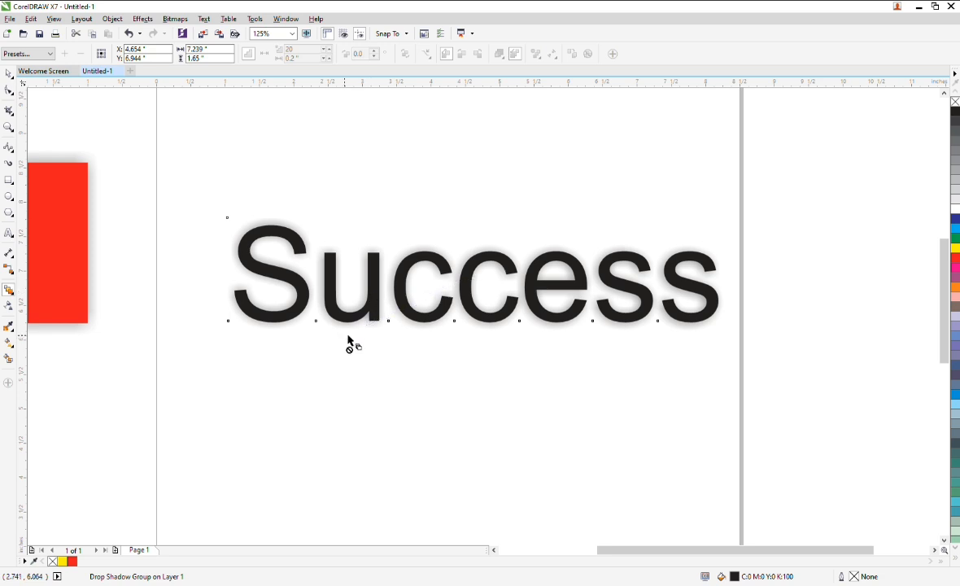
scroll(456, 285, "down", 5)
scroll(463, 283, "up", 5)
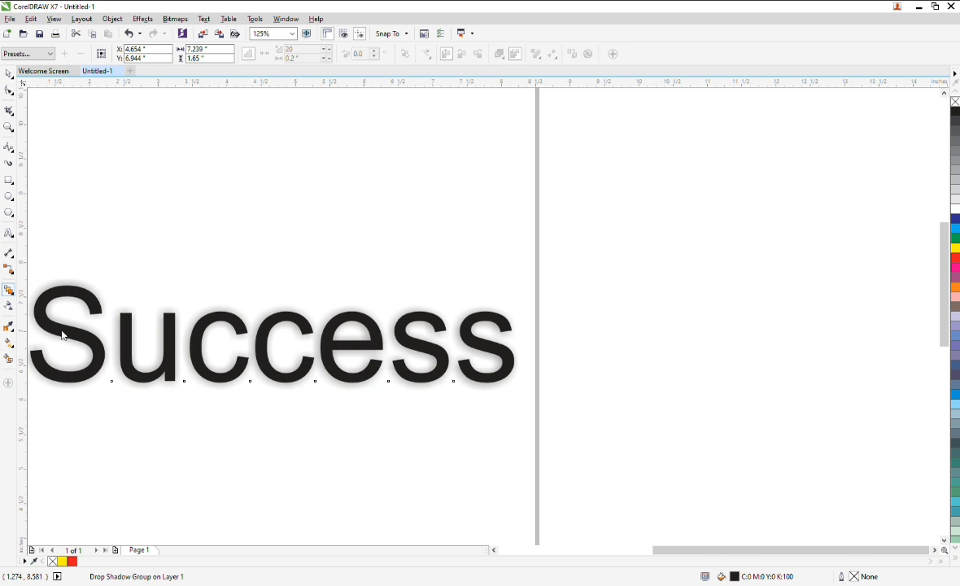
scroll(366, 228, "down", 5)
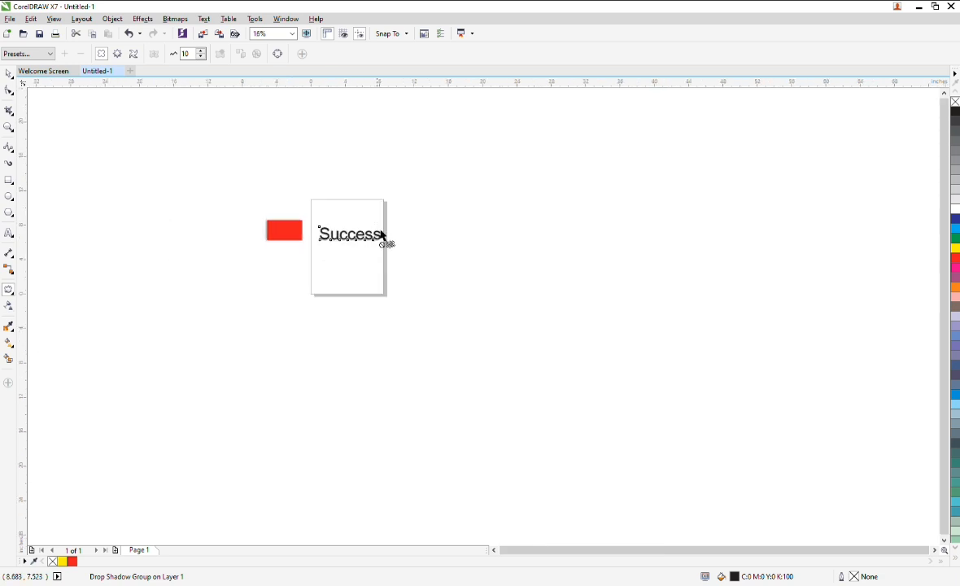
scroll(286, 230, "up", 5)
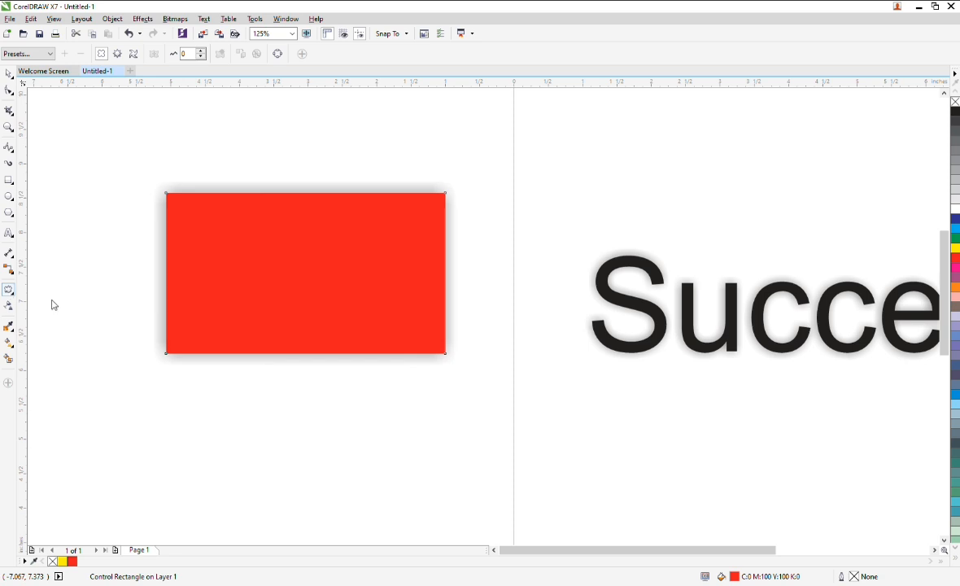
Distort the Success text with the Envelope tool by dragging its lower corner nodes downward and outward.
scroll(195, 187, "down", 3)
scroll(260, 201, "up", 4)
left_click(240, 204)
scroll(243, 204, "down", 4)
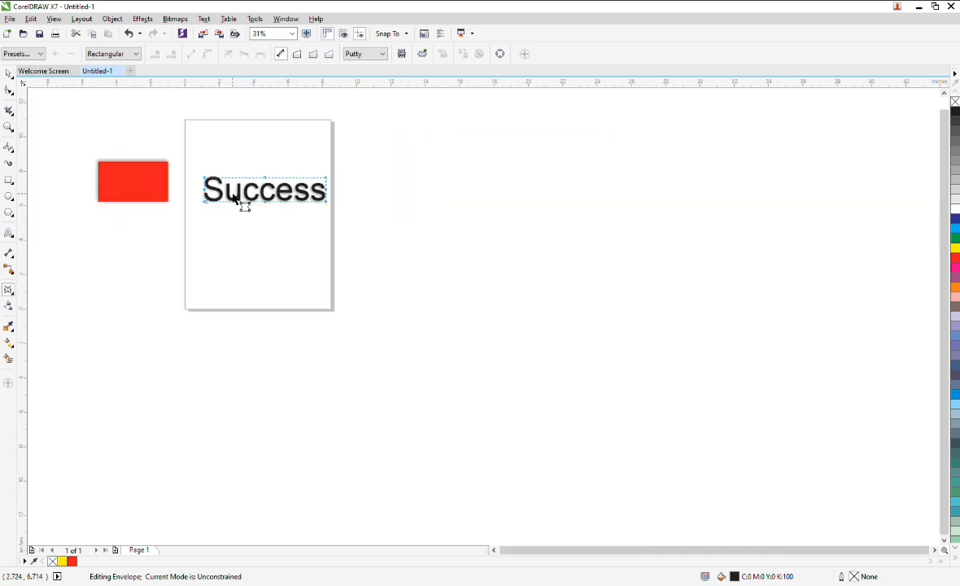
scroll(243, 204, "up", 3)
scroll(345, 244, "down", 2)
left_click_drag(180, 231, 467, 281)
left_click(179, 232)
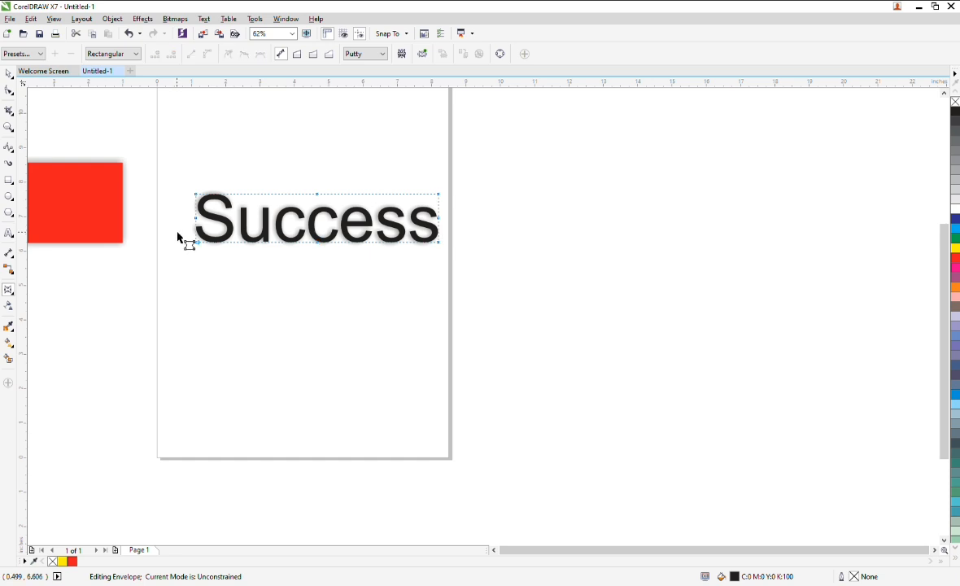
left_click(196, 243)
left_click_drag(197, 244, 187, 257)
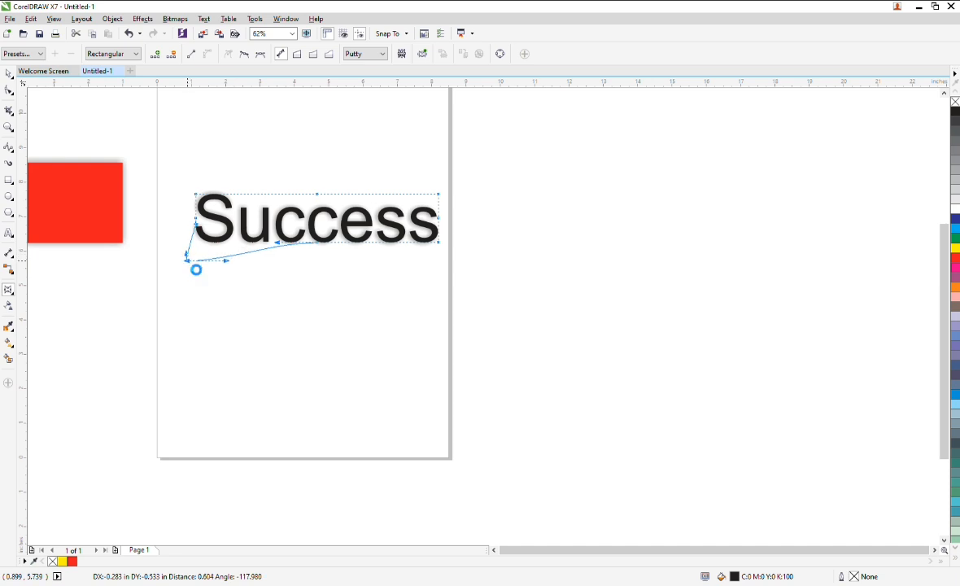
left_click_drag(439, 245, 451, 270)
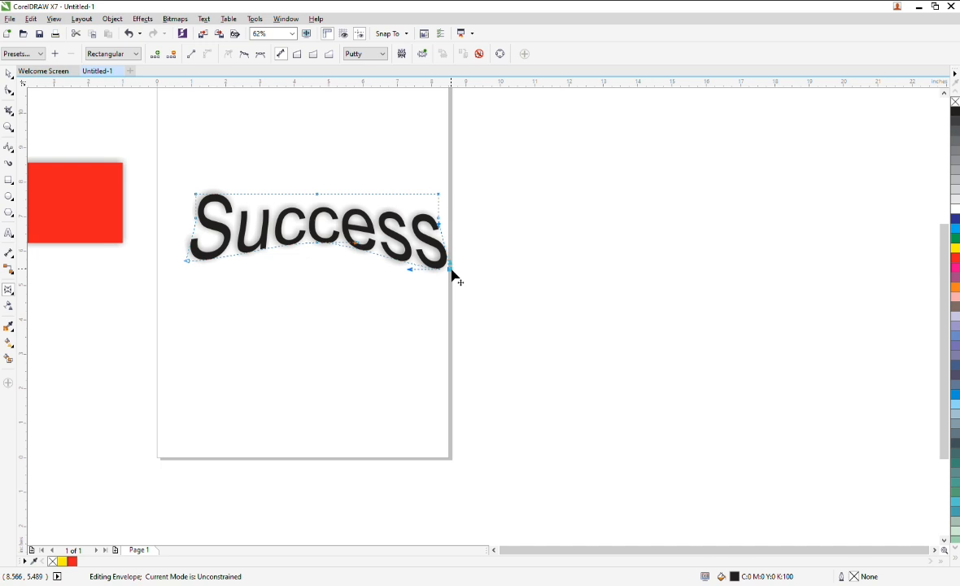
scroll(338, 193, "down", 5)
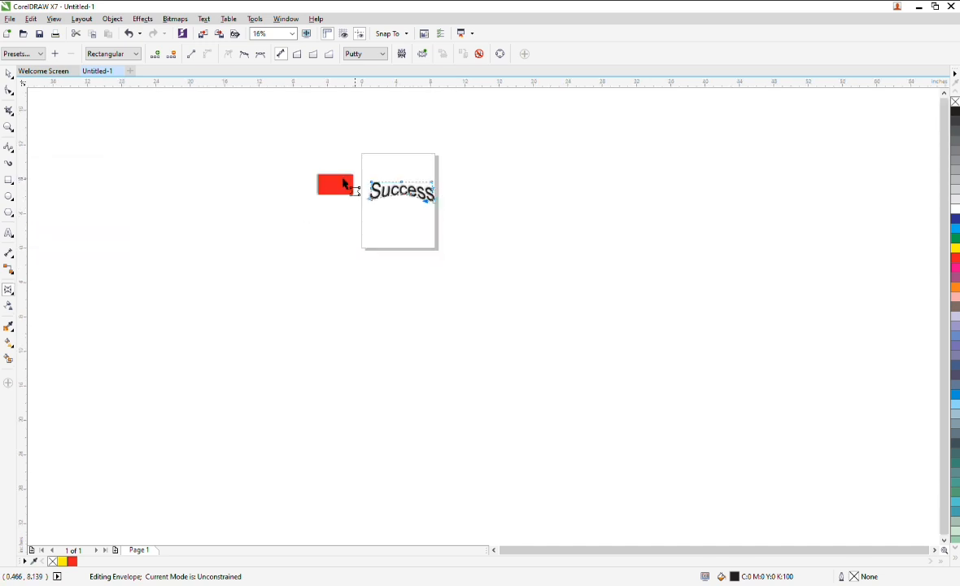
Apply a transparency to the Success text with the Transparency tool, adjusting it to 81.
left_click(12, 75)
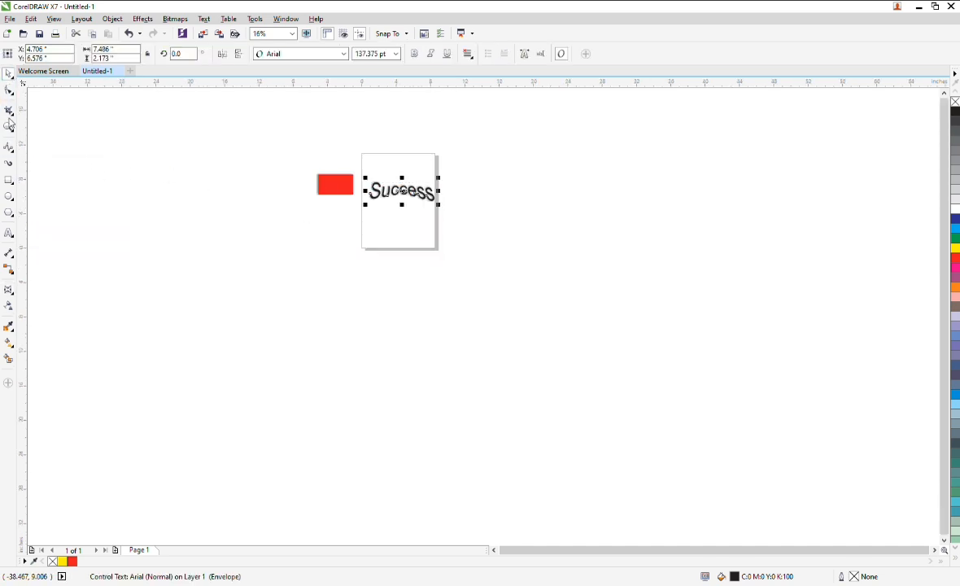
left_click(10, 307)
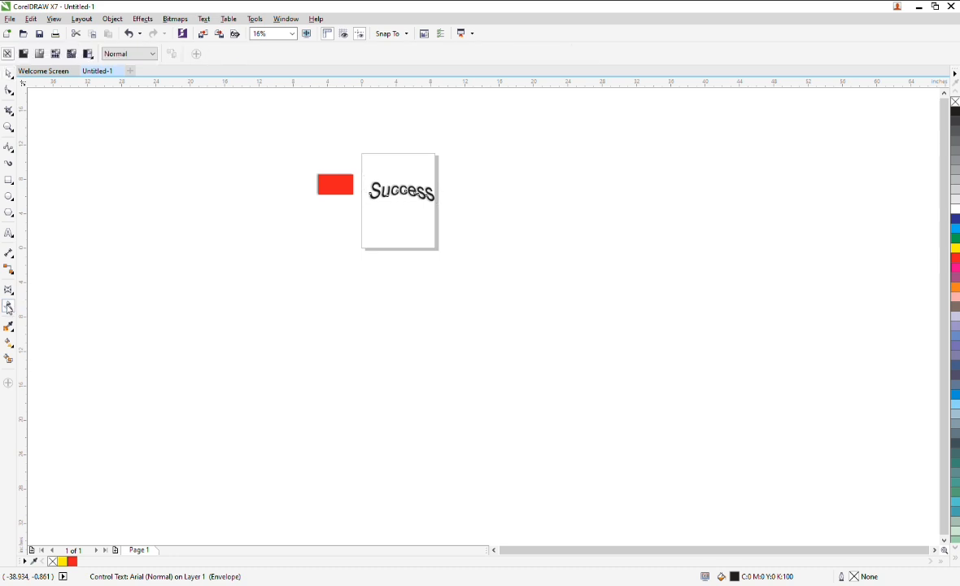
scroll(379, 198, "up", 5)
left_click(473, 232)
mouse_move(468, 239)
left_mouse_down()
mouse_move(433, 242)
mouse_move(472, 251)
mouse_move(456, 239)
left_mouse_up()
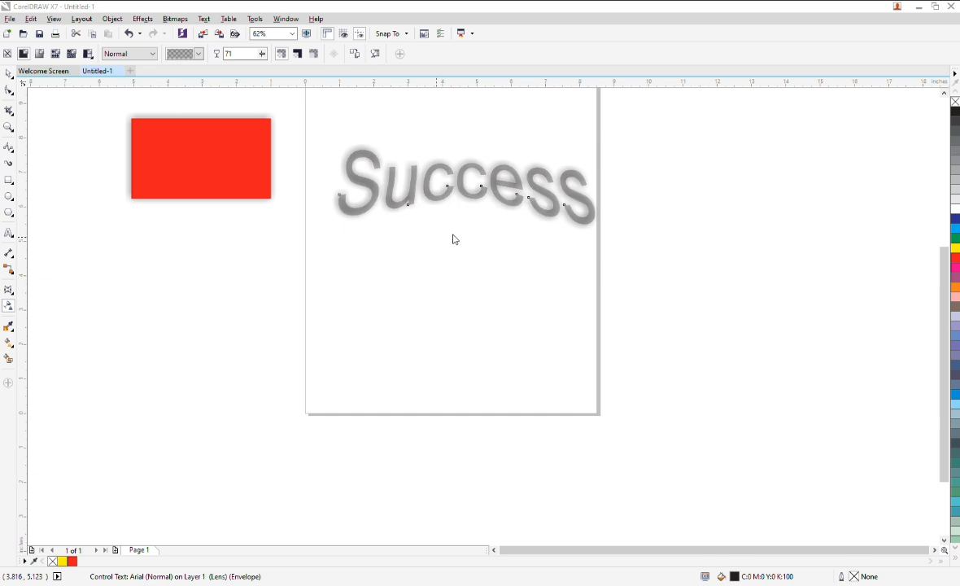
mouse_move(456, 240)
left_mouse_down()
mouse_move(453, 204)
mouse_move(427, 225)
mouse_move(468, 246)
left_mouse_up()
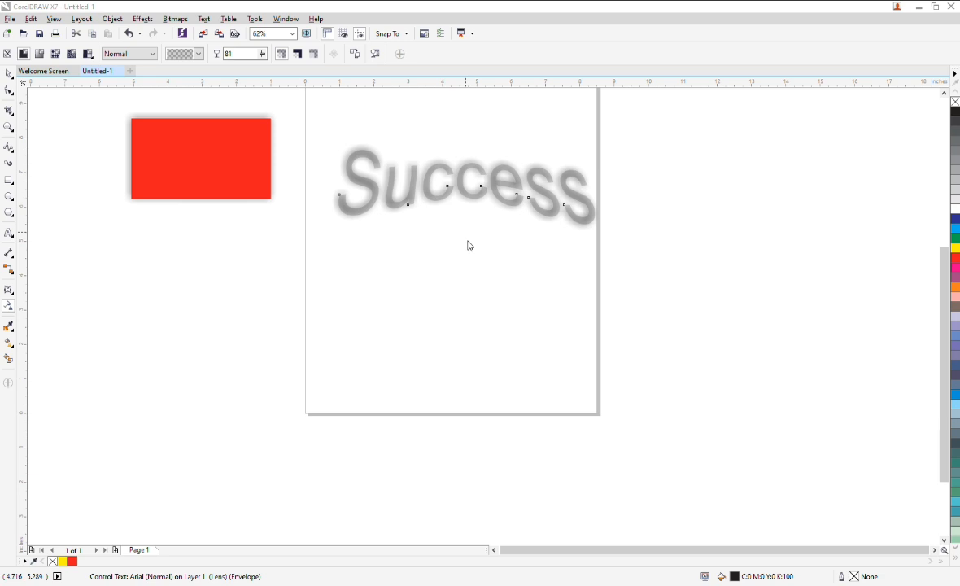
Select the Success text and delete it.
left_click(8, 73)
left_click_drag(443, 180, 204, 273)
scroll(203, 273, "down", 3)
scroll(204, 271, "down", 4)
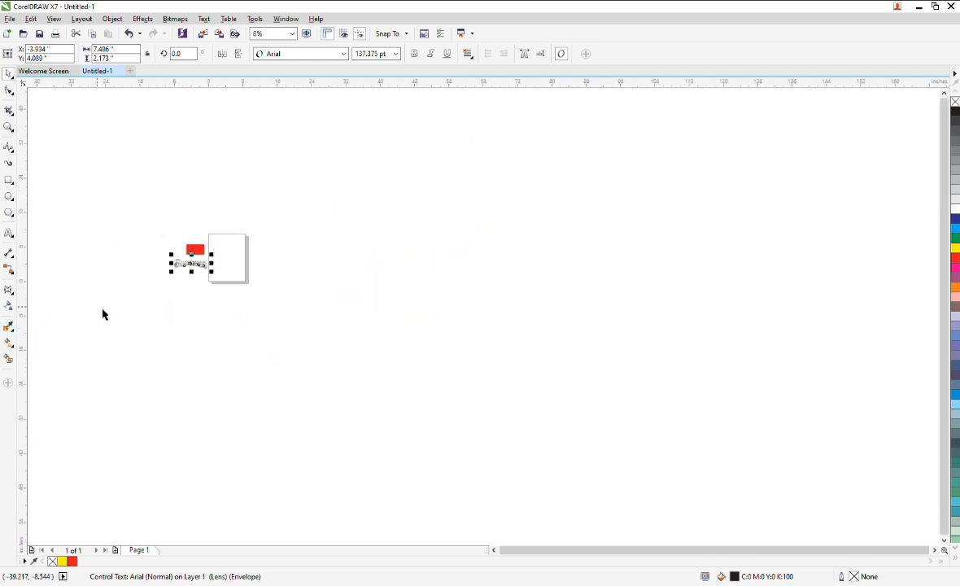
key("Delete")
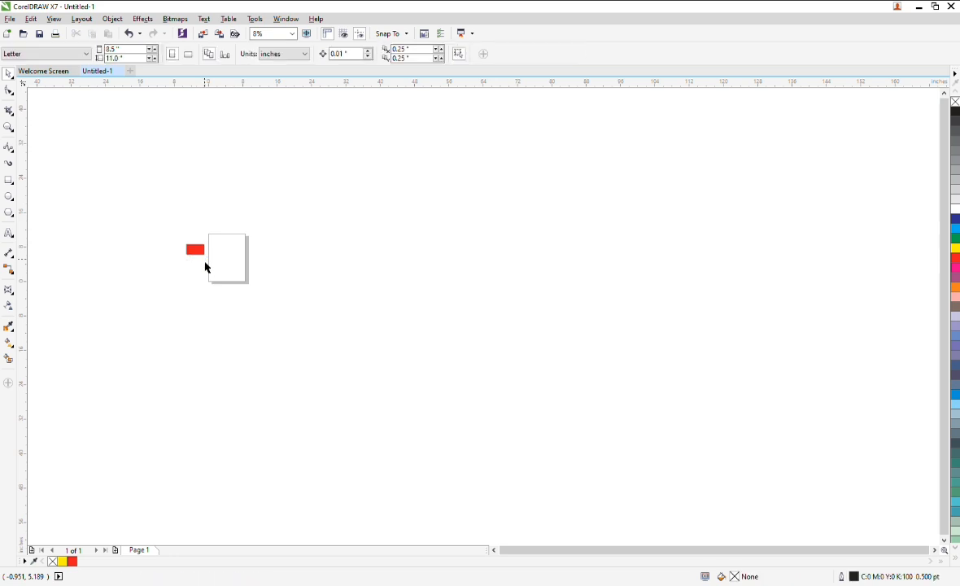
left_click(10, 325)
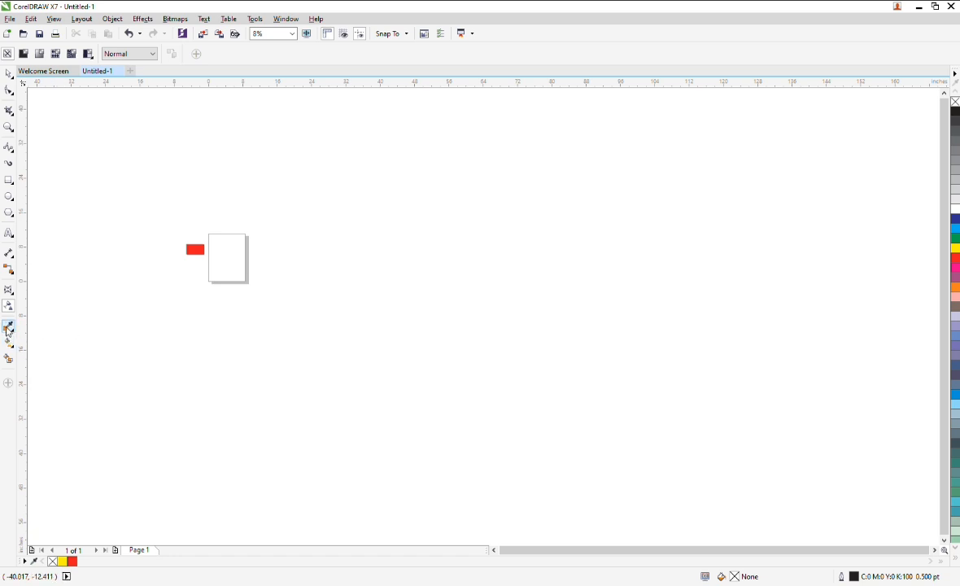
left_click(8, 328)
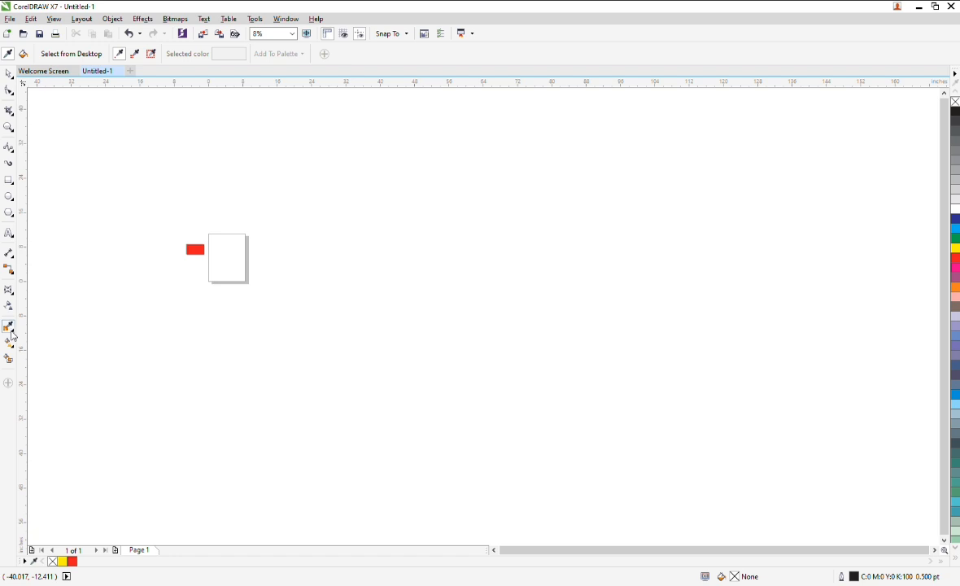
scroll(191, 253, "up", 5)
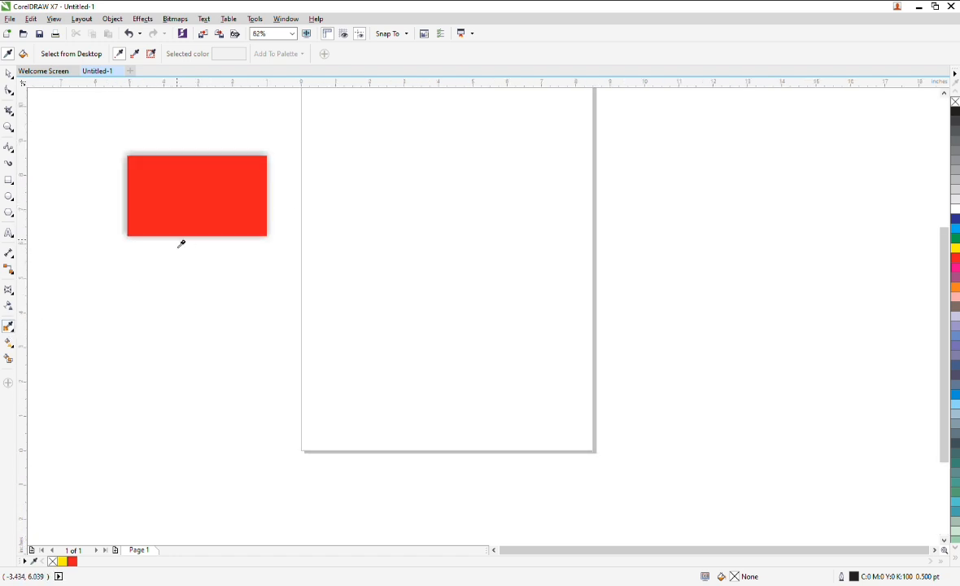
Draw a rectangle about 4.85 by 2.8 inches on the page and fill it with the red sampled from the other rectangle.
left_click(8, 181)
mouse_move(367, 142)
left_mouse_down()
mouse_move(439, 210)
mouse_move(534, 238)
left_mouse_up()
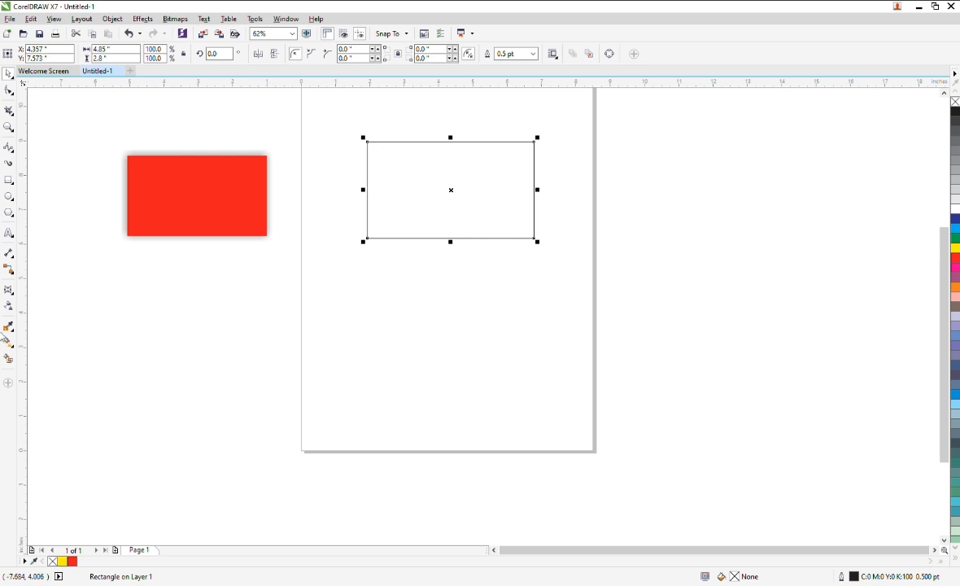
left_click(8, 327)
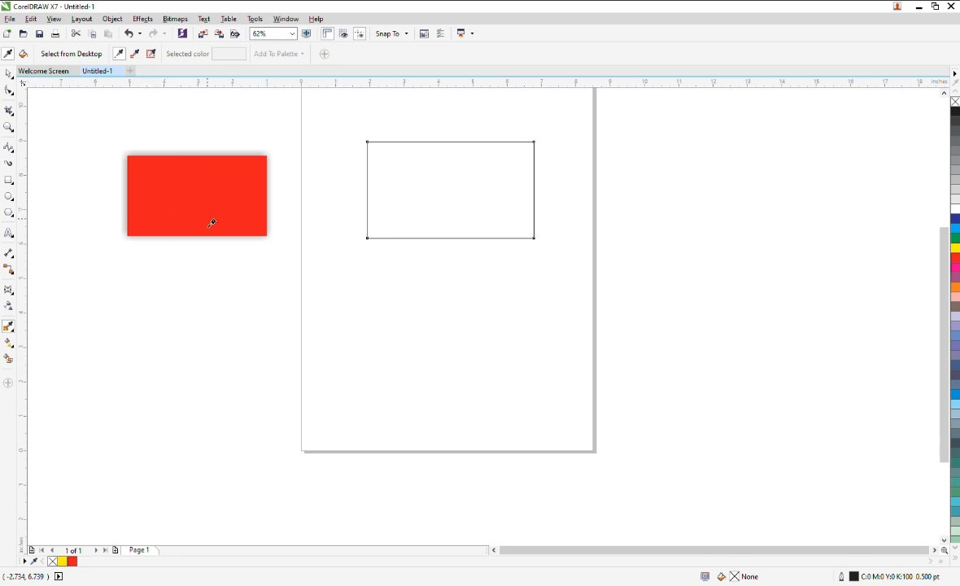
left_click(209, 184)
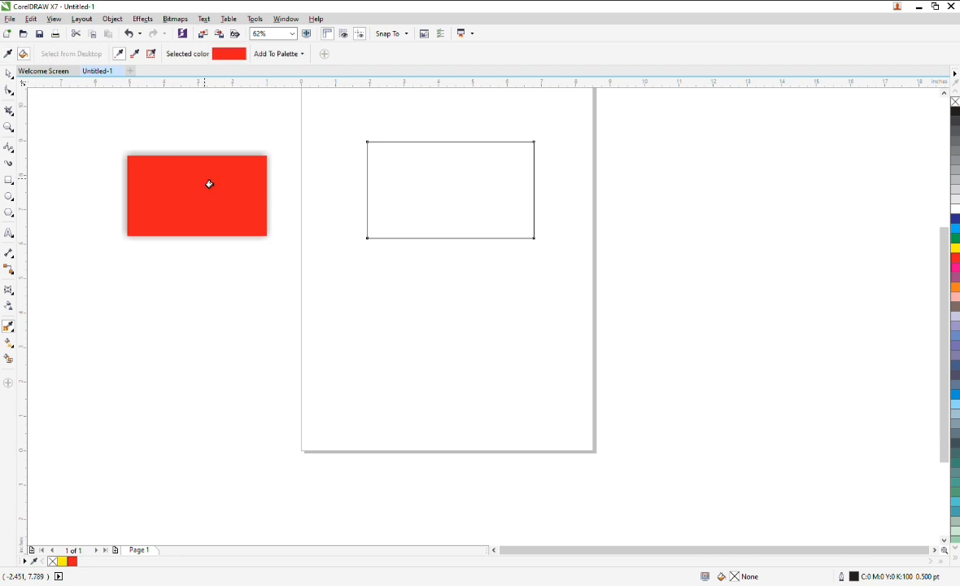
left_click(432, 165)
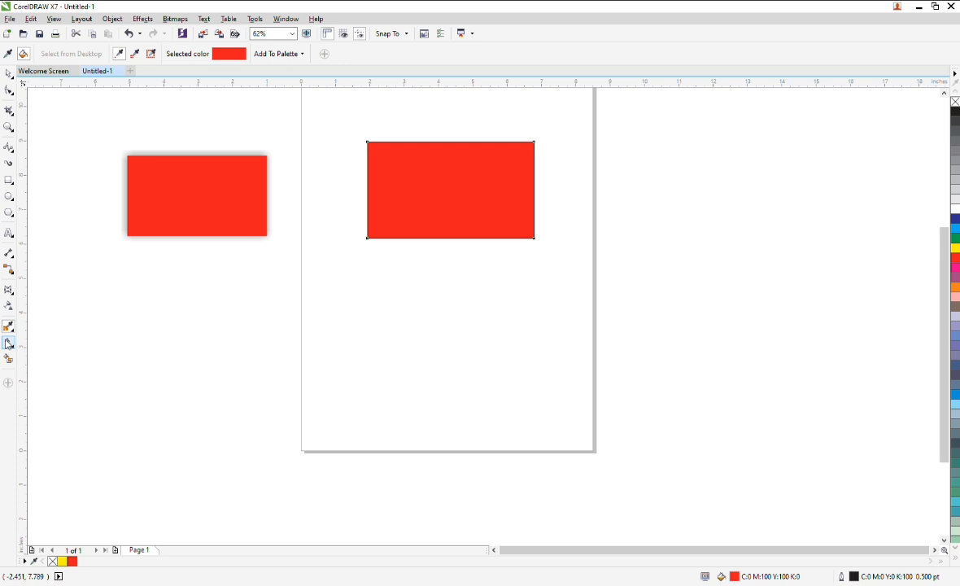
Draw two overlapping rectangles below the red one and fill their overlapping area with the Smart Fill tool.
left_click(8, 344)
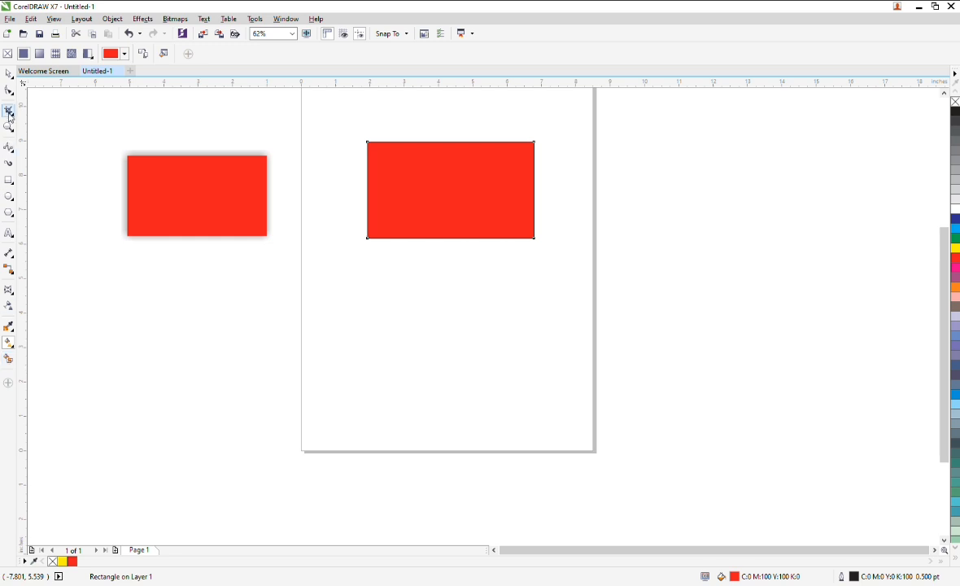
left_click(11, 182)
mouse_move(111, 282)
left_mouse_down()
mouse_move(139, 321)
mouse_move(217, 358)
mouse_move(208, 363)
left_mouse_up()
left_click_drag(167, 332, 147, 329)
left_click(9, 359)
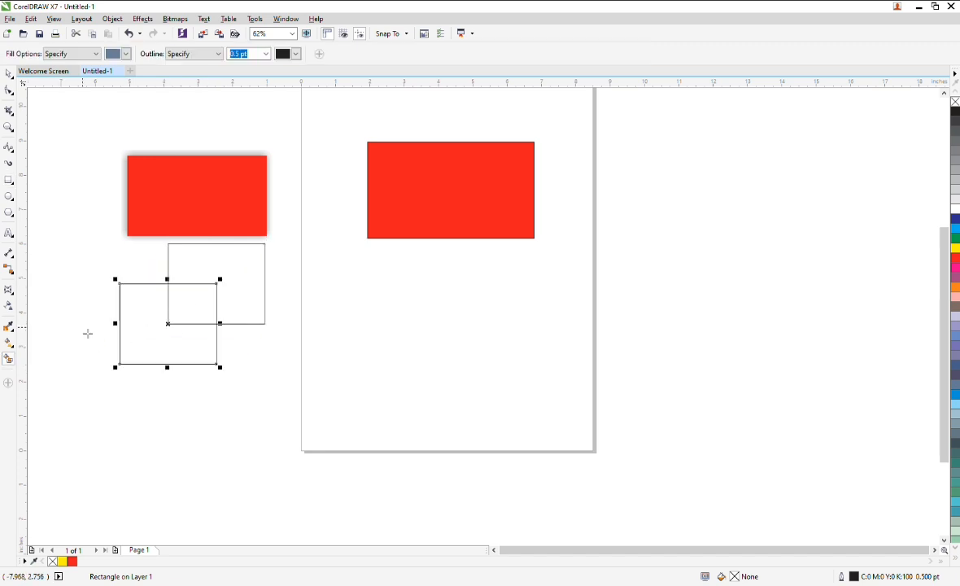
left_click(196, 306)
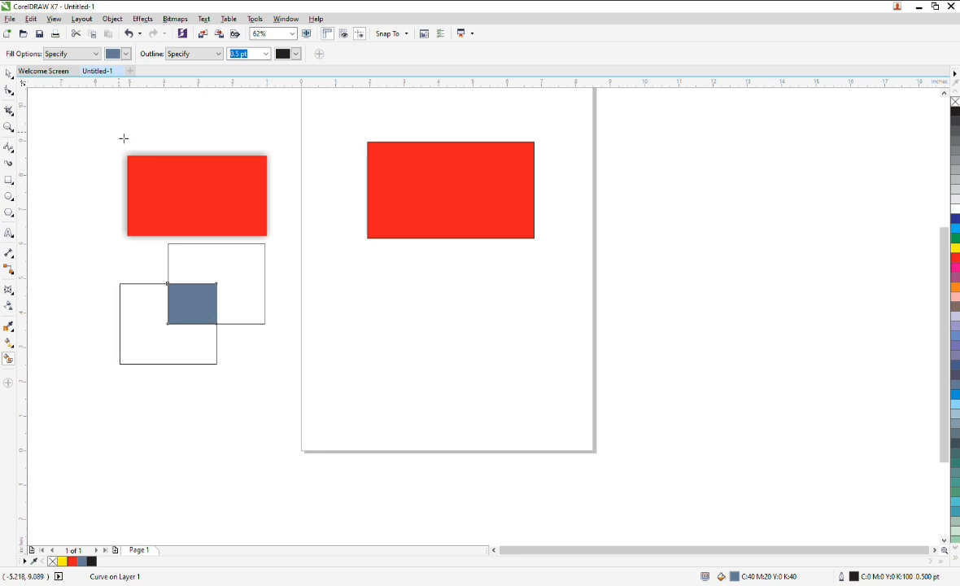
Move the two rectangles and the smart-filled shape apart from each other.
left_click(9, 73)
left_click(81, 228)
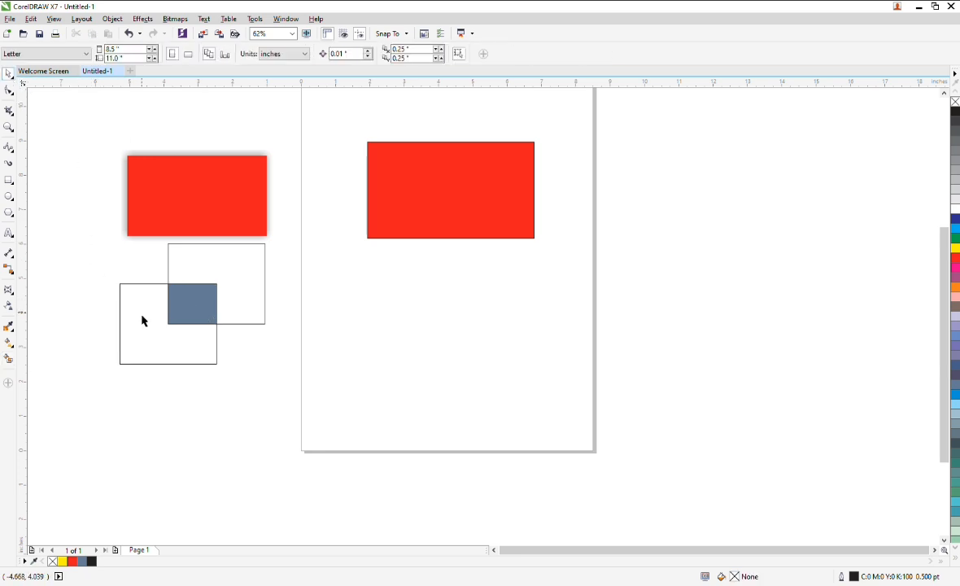
left_click_drag(142, 321, 142, 403)
left_click(217, 266)
left_click_drag(217, 266, 302, 337)
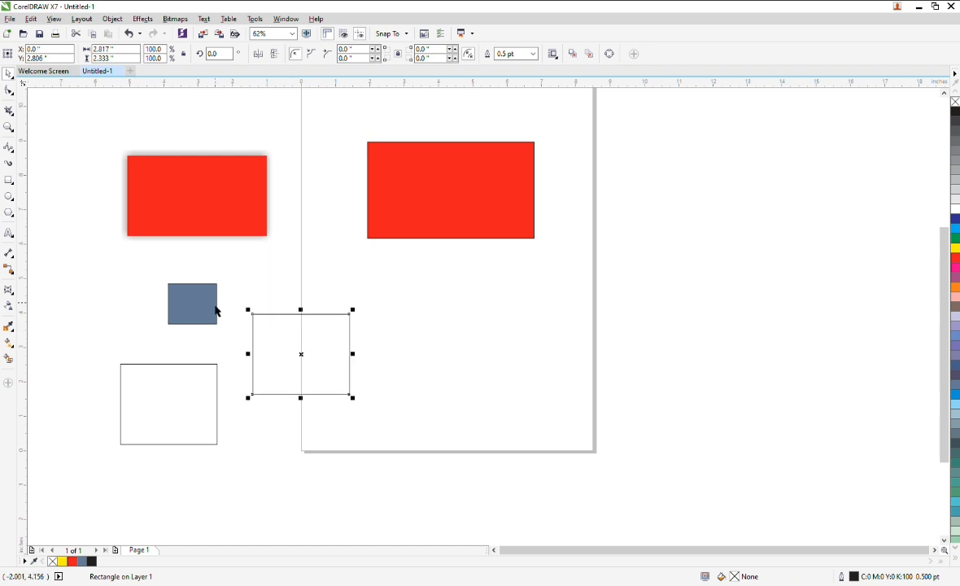
left_click(193, 303)
left_click_drag(193, 303, 466, 336)
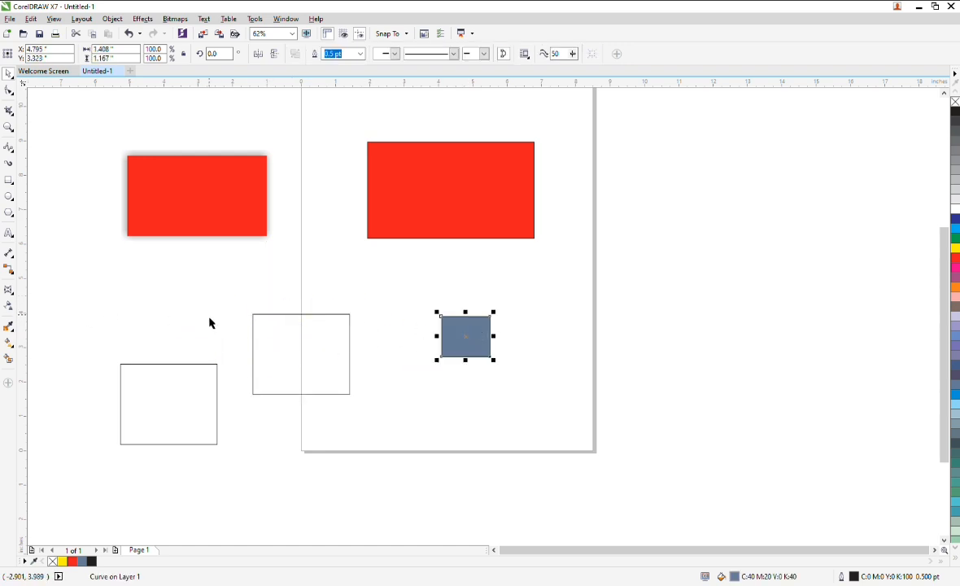
Delete the two outline rectangles and the smart-filled shape.
left_click(199, 378)
key("Delete")
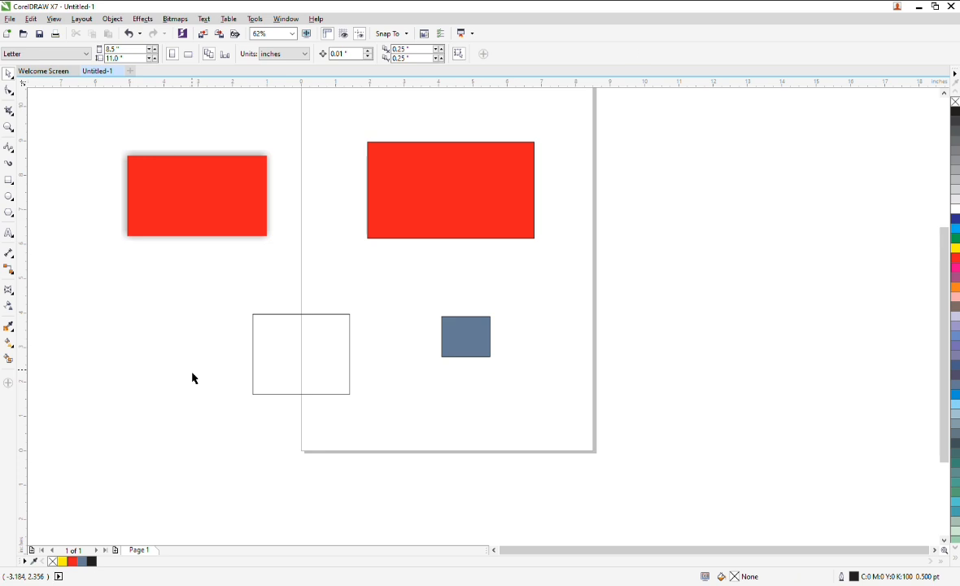
left_click_drag(207, 302, 530, 437)
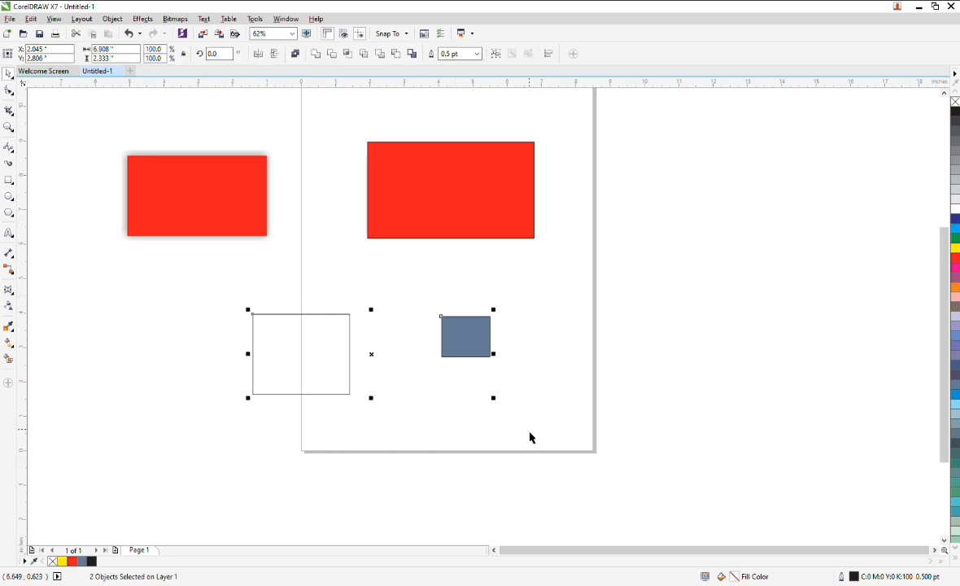
key("Delete")
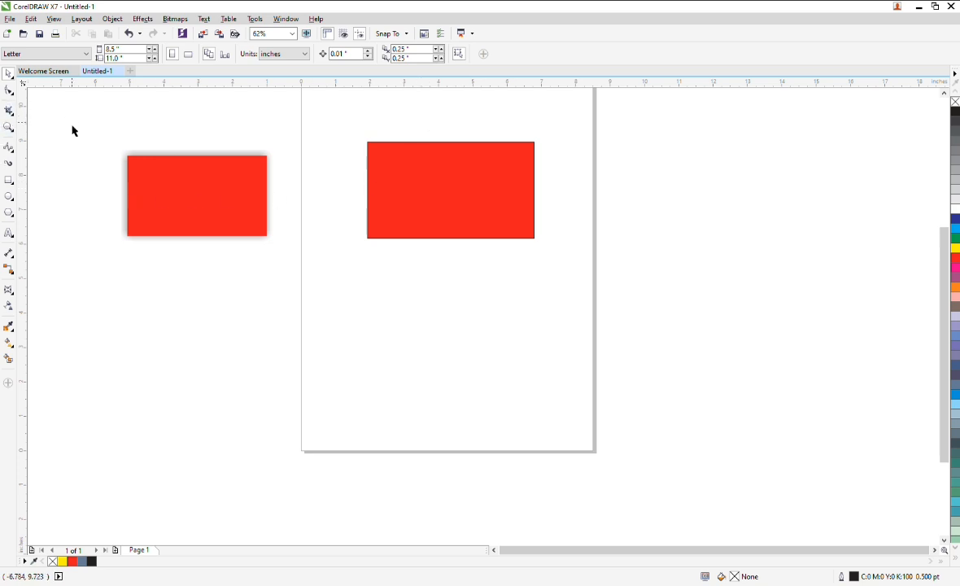
Delete both red rectangles, clearing the drawing.
left_click(160, 186)
scroll(164, 186, "up", 3)
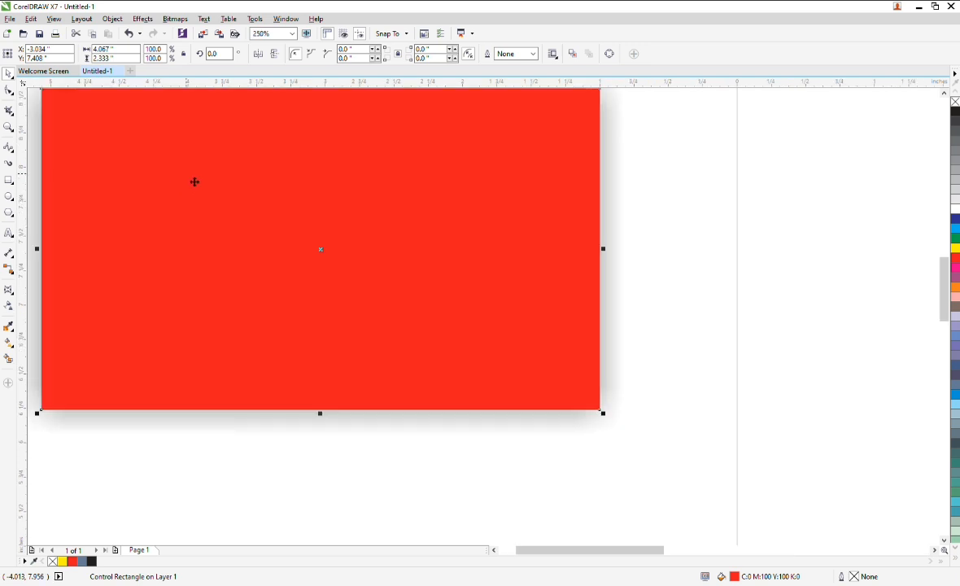
scroll(187, 175, "down", 5)
scroll(165, 159, "up", 3)
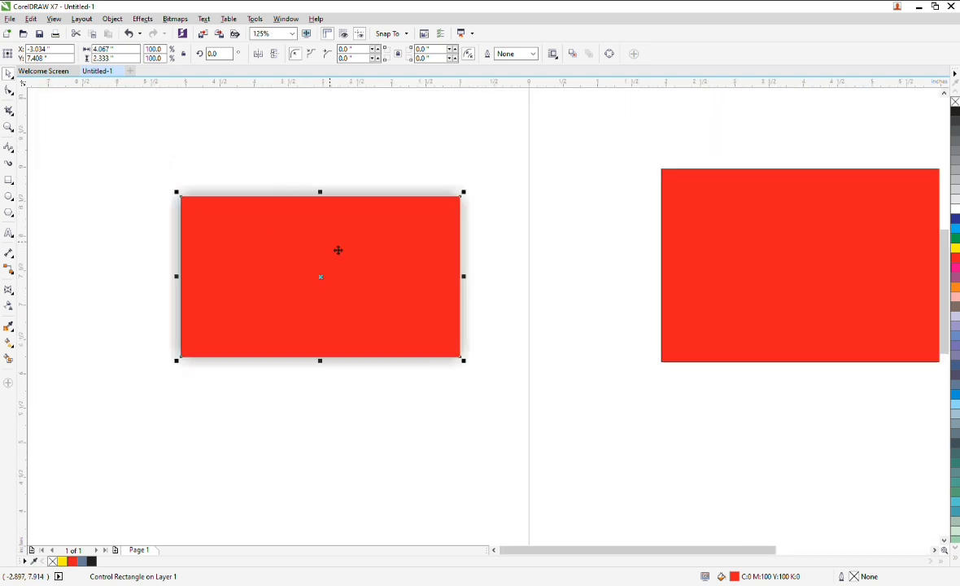
key("Delete")
scroll(303, 272, "down", 4)
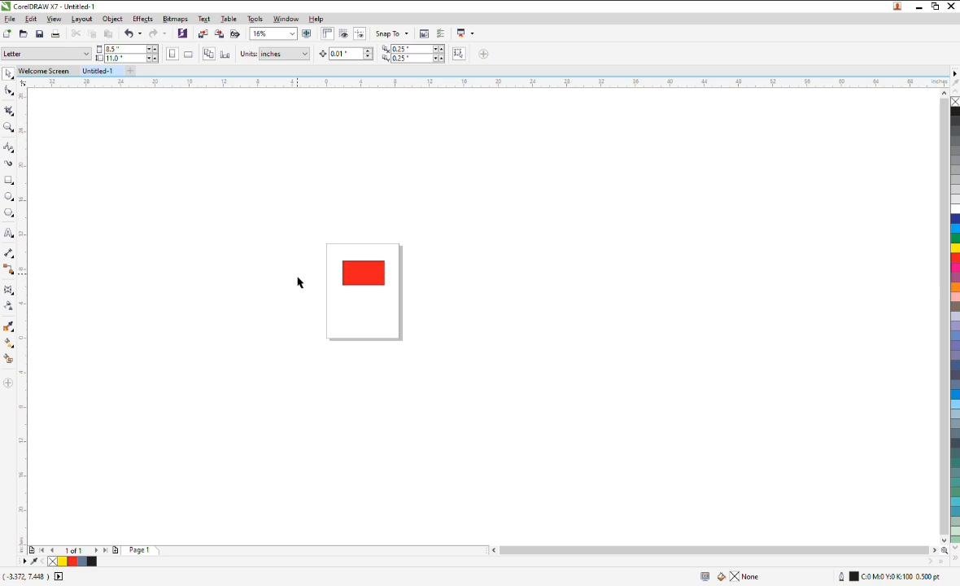
left_click(382, 278)
scroll(381, 272, "up", 3)
key("Delete")
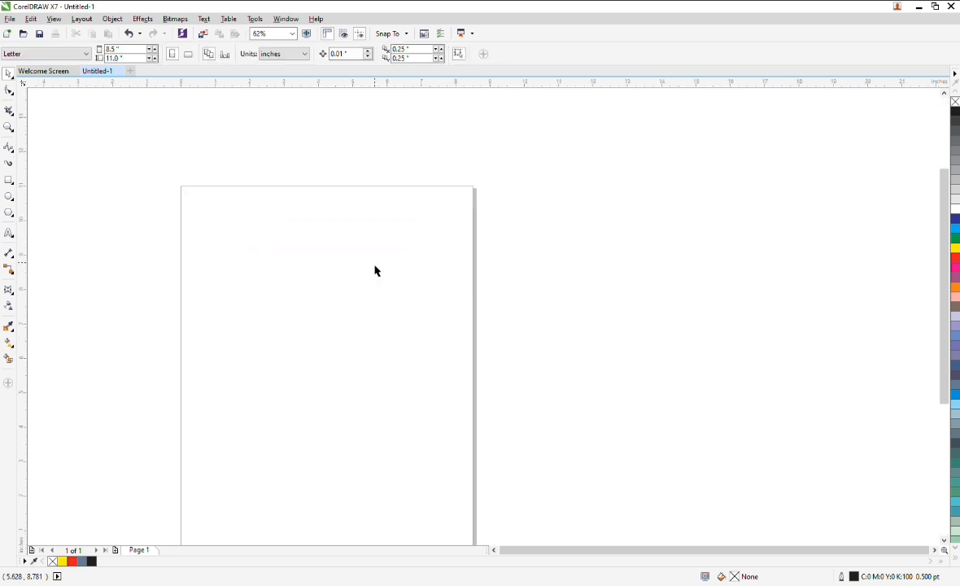